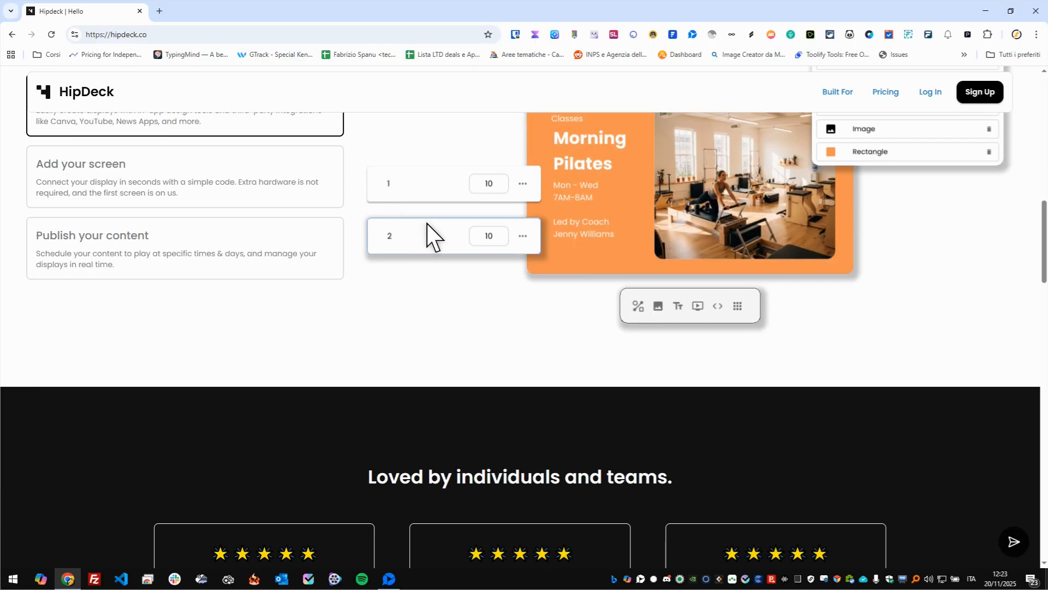
- Examine the HipDeck homepage's playlist demo, feature cards and screen connection options
scroll(424, 224, up, 12)
scroll(425, 228, down, 5)
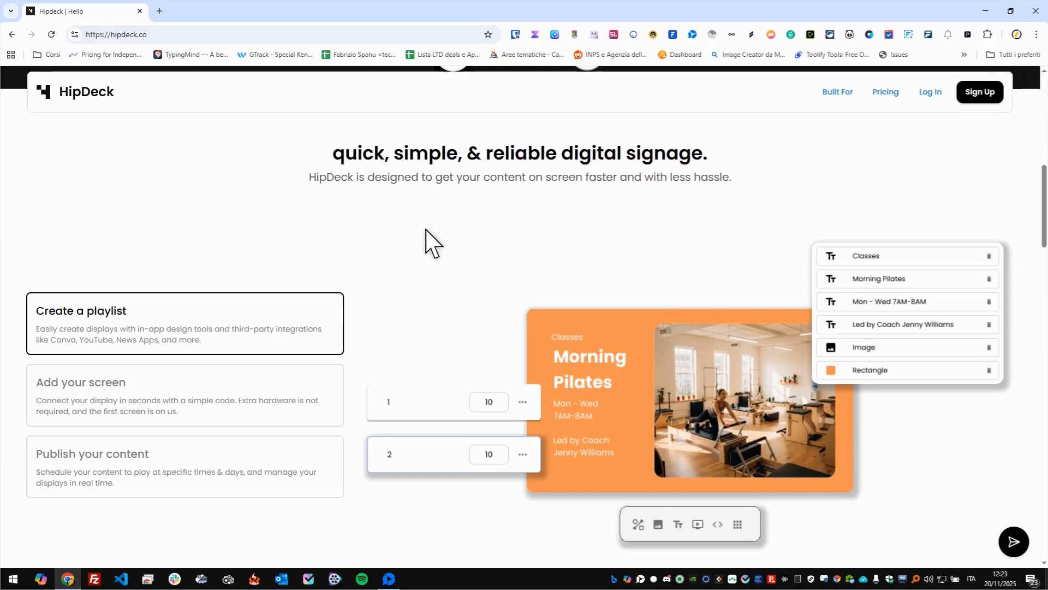
scroll(429, 234, down, 16)
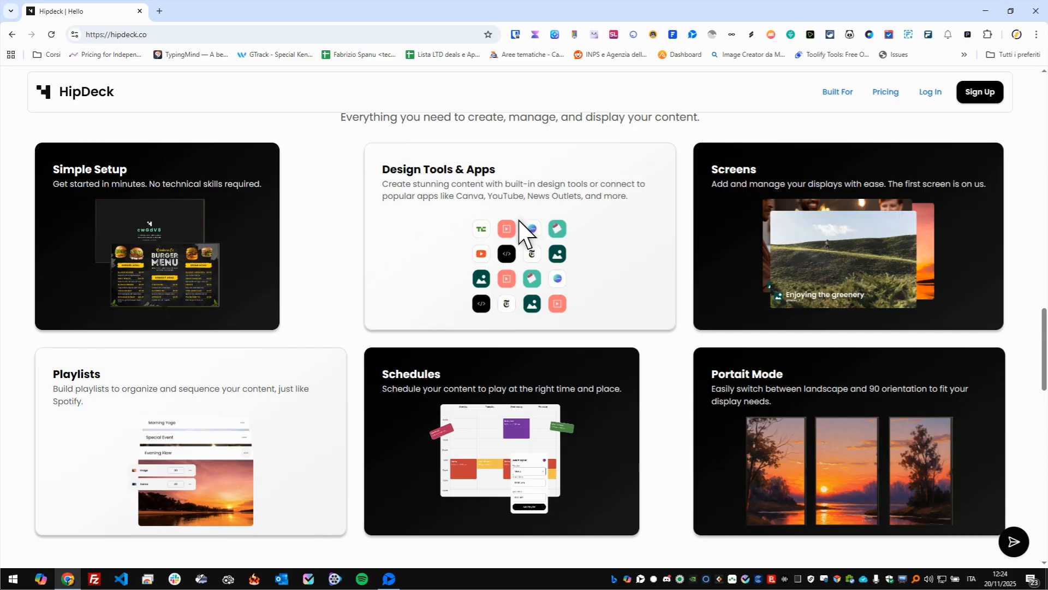
scroll(518, 220, down, 2)
scroll(519, 220, up, 2)
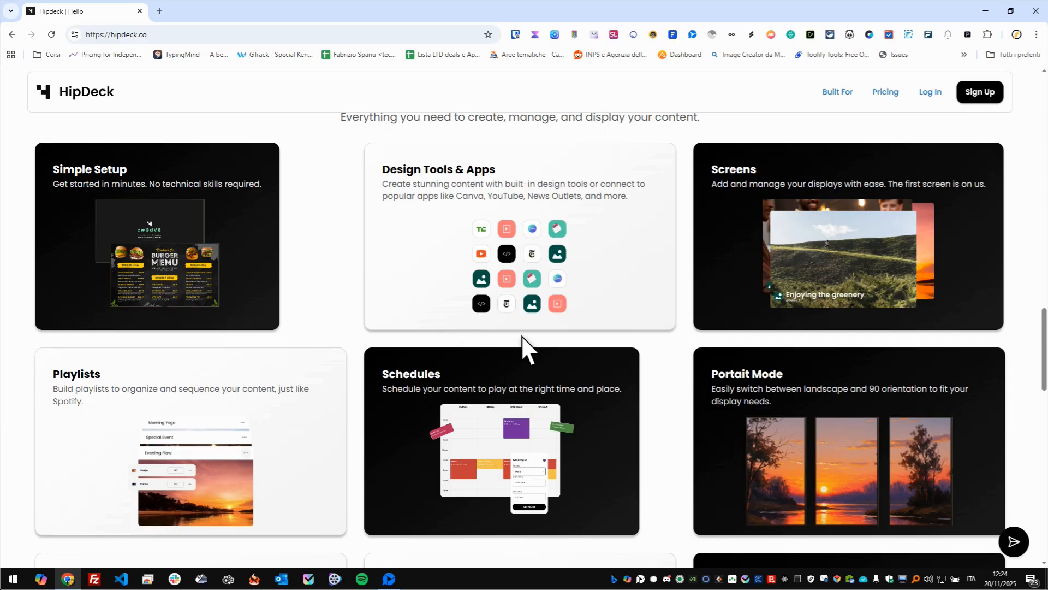
scroll(521, 339, down, 10)
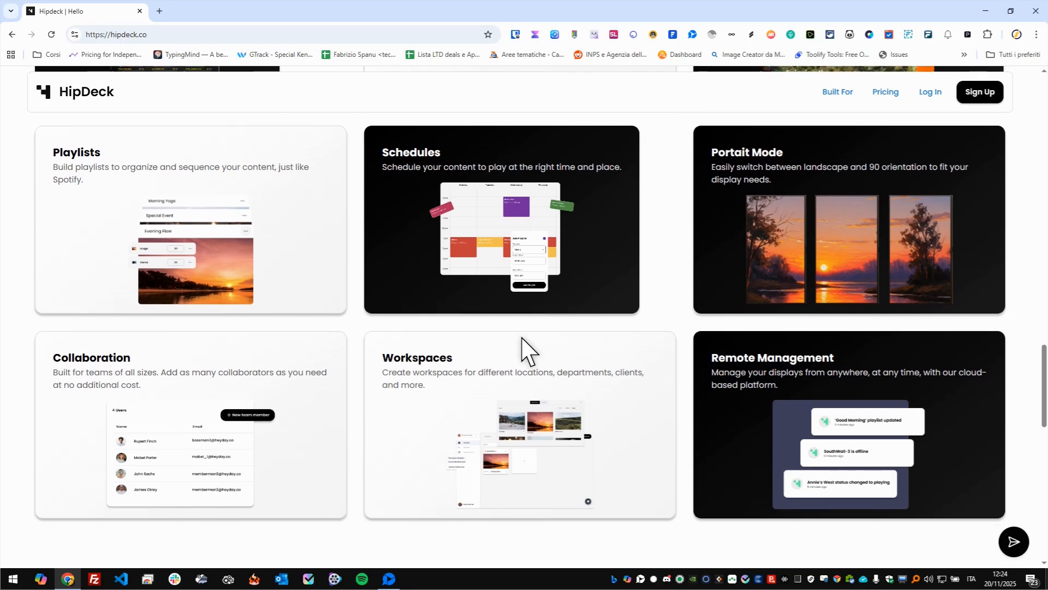
scroll(398, 246, up, 2)
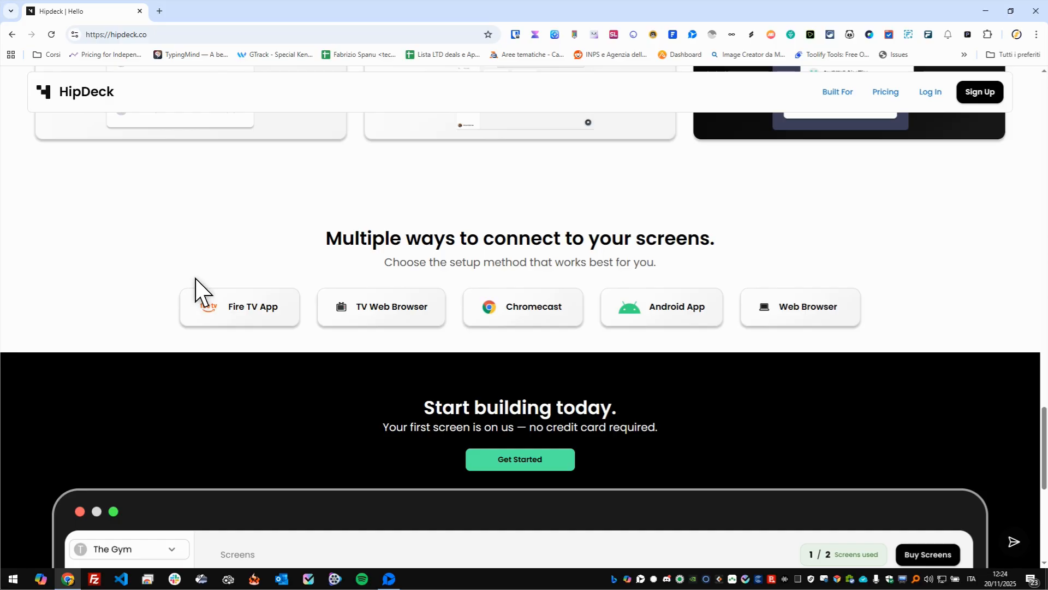
scroll(367, 238, up, 7)
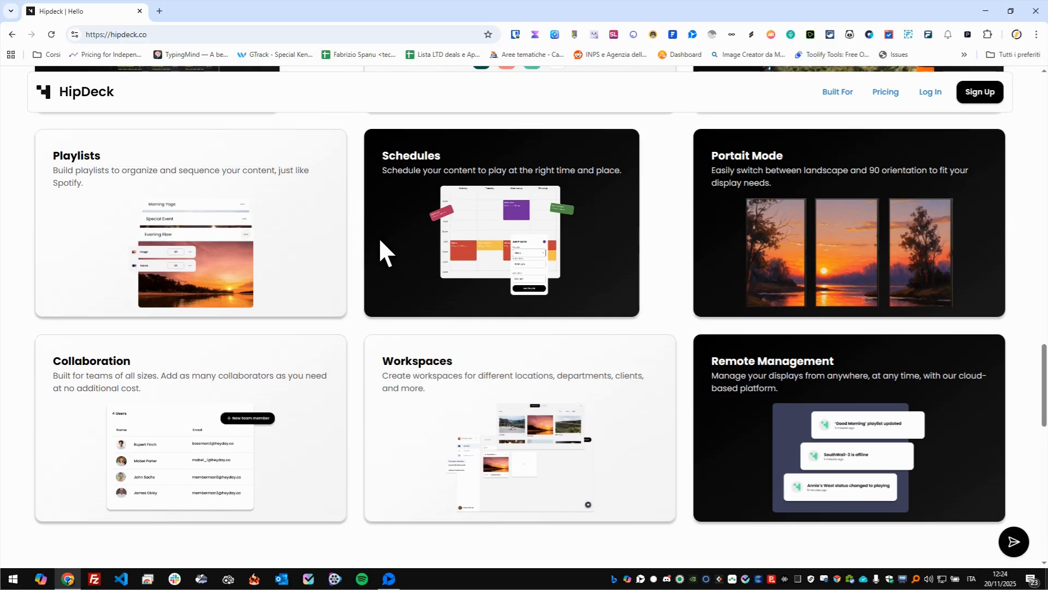
scroll(494, 253, up, 3)
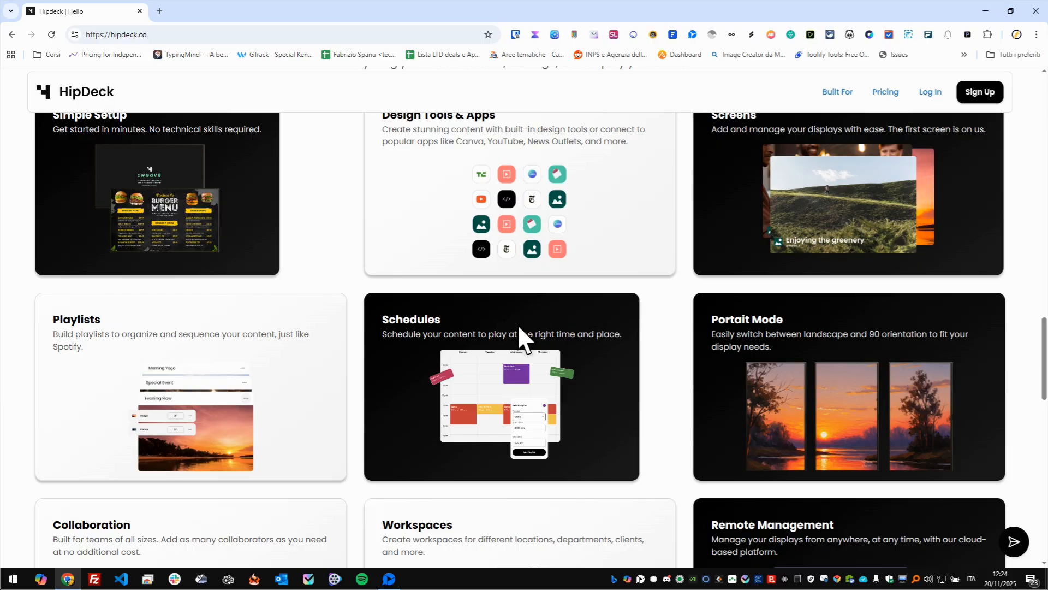
scroll(519, 328, down, 2)
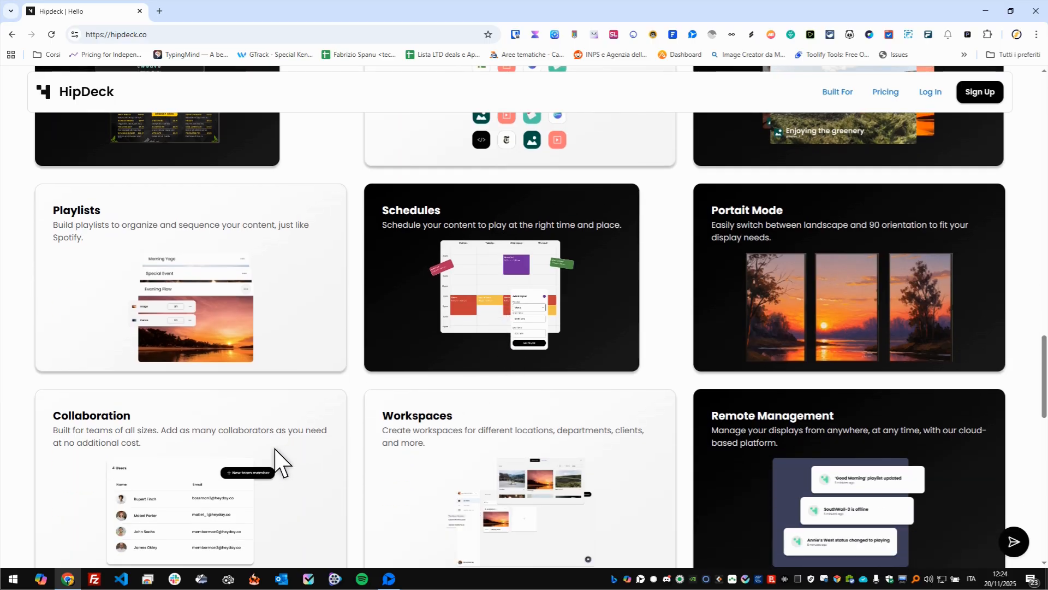
scroll(262, 442, down, 2)
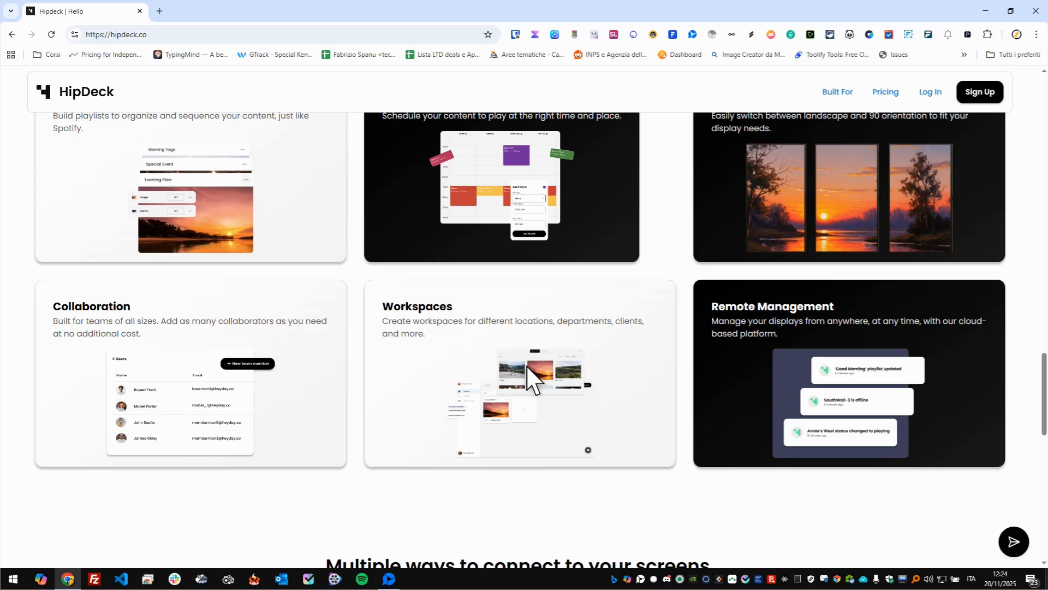
scroll(527, 367, up, 15)
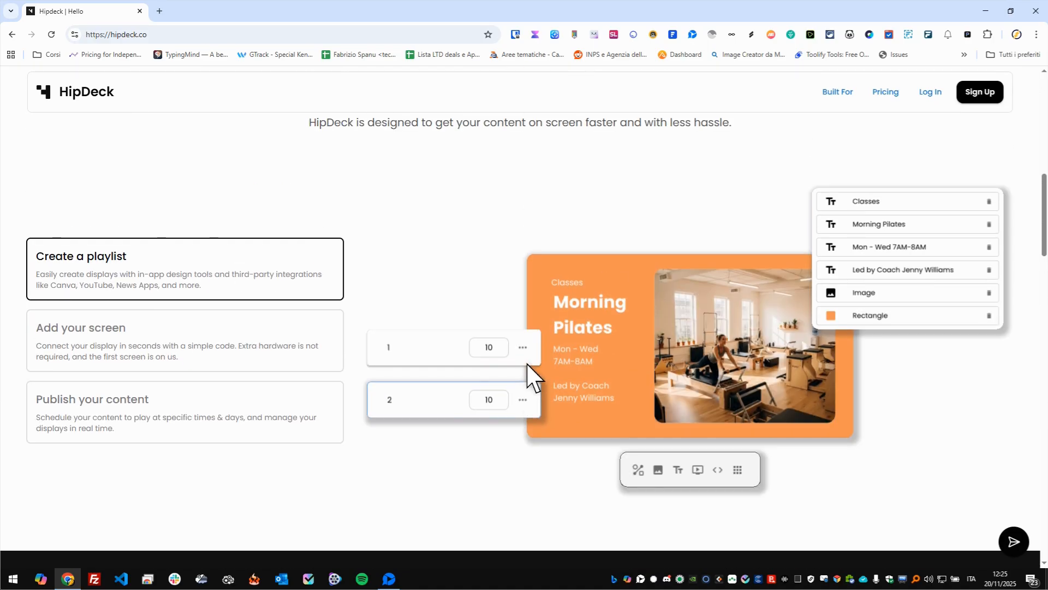
scroll(585, 284, up, 6)
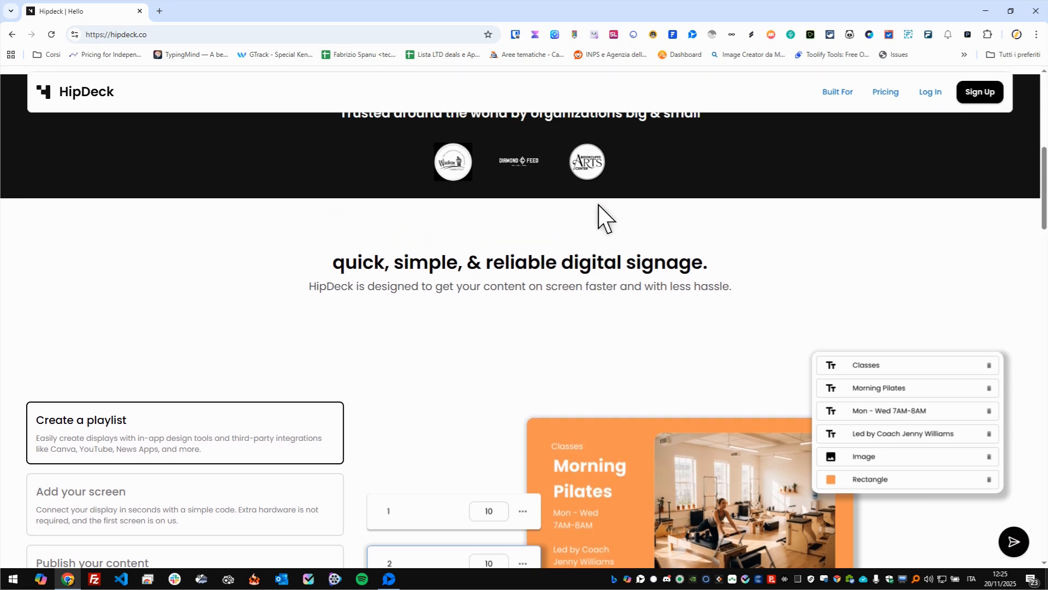
scroll(628, 243, up, 5)
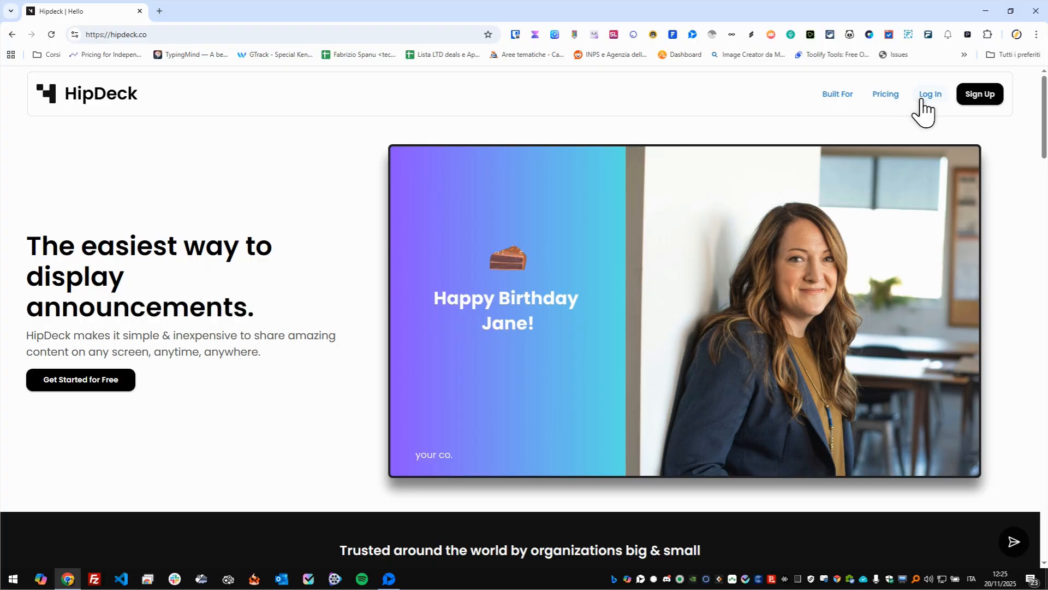
- Log in to the HipDeck dashboard and open the Testing playlist for editing
click(923, 100)
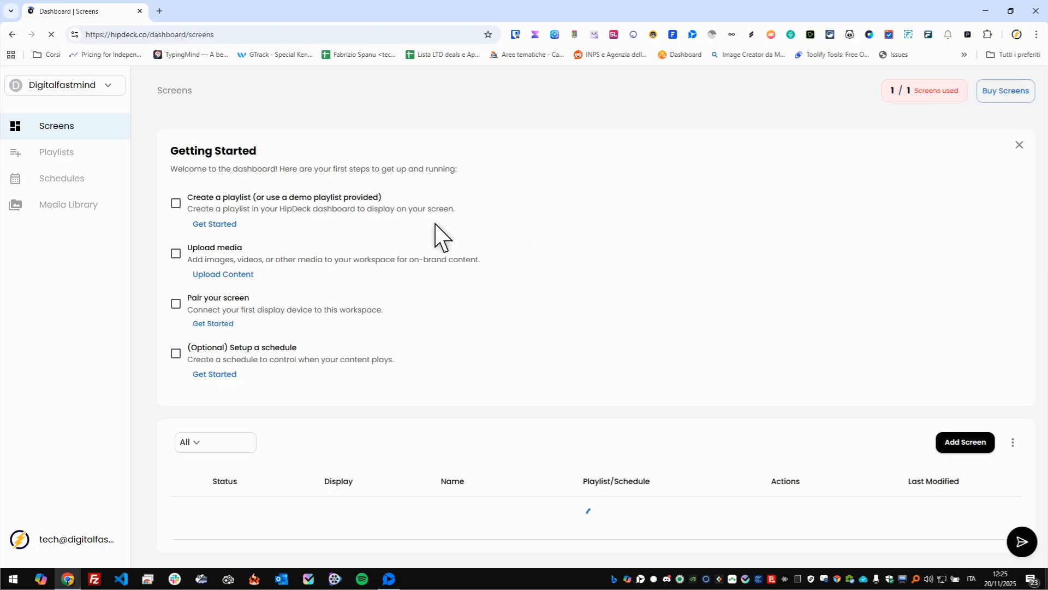
scroll(418, 270, down, 1)
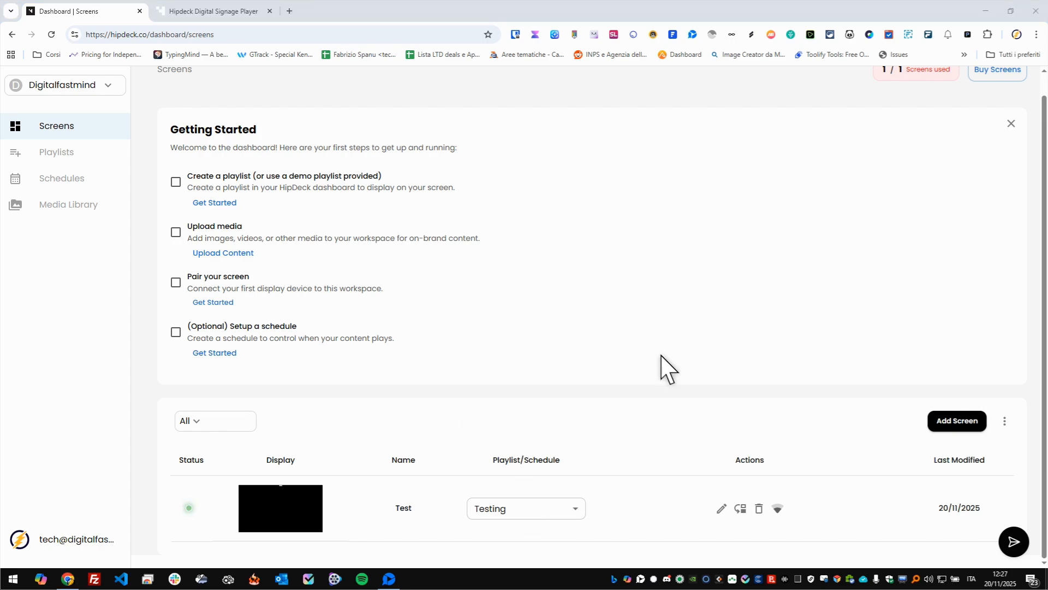
click(80, 161)
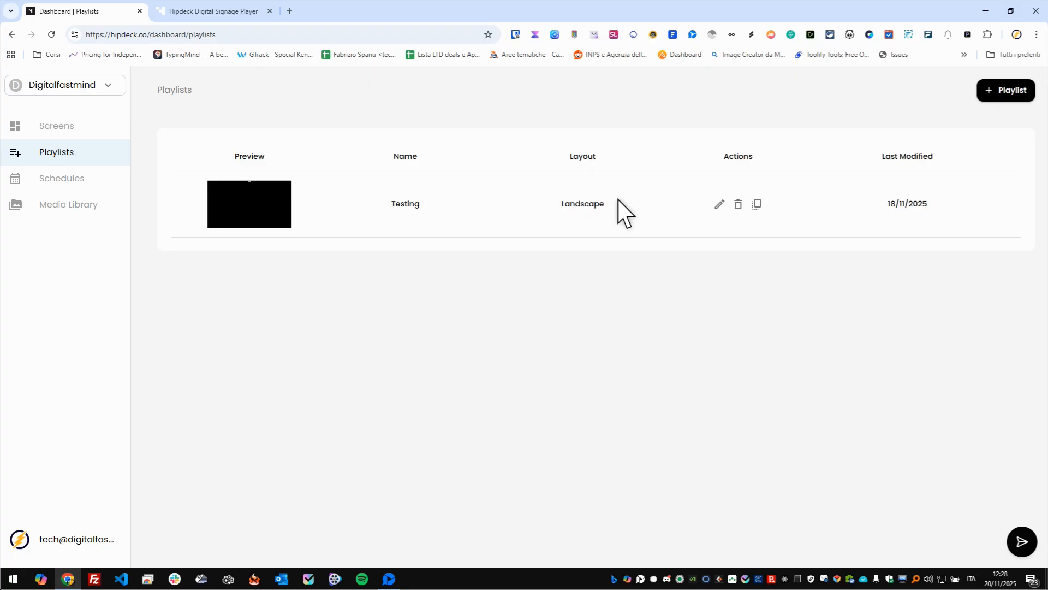
click(718, 206)
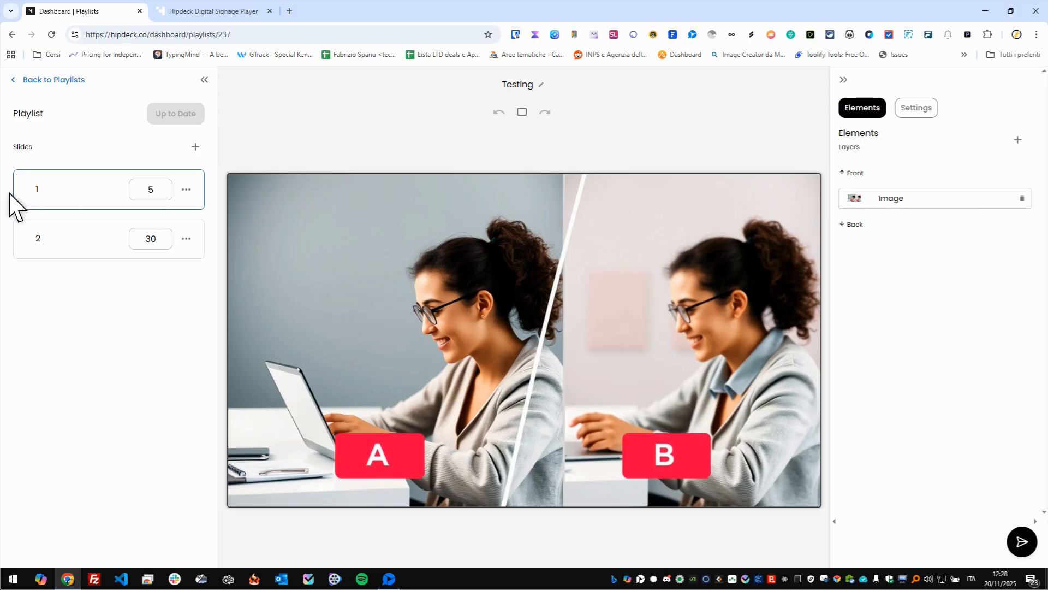
- Look through the element types available for slide 1, and view slide 2 before returning to slide 1
click(1014, 140)
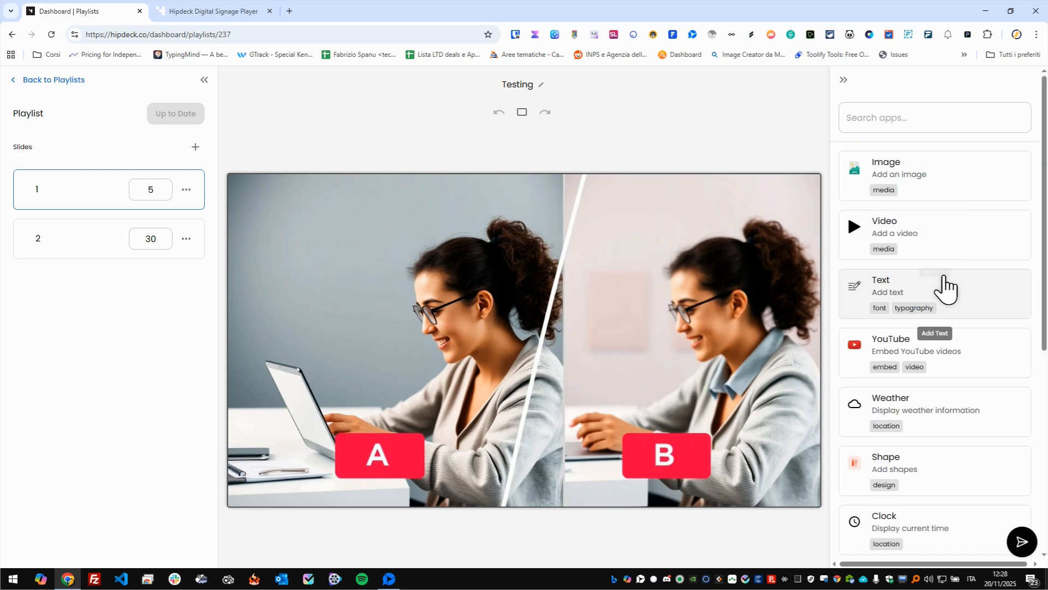
scroll(948, 295, down, 1)
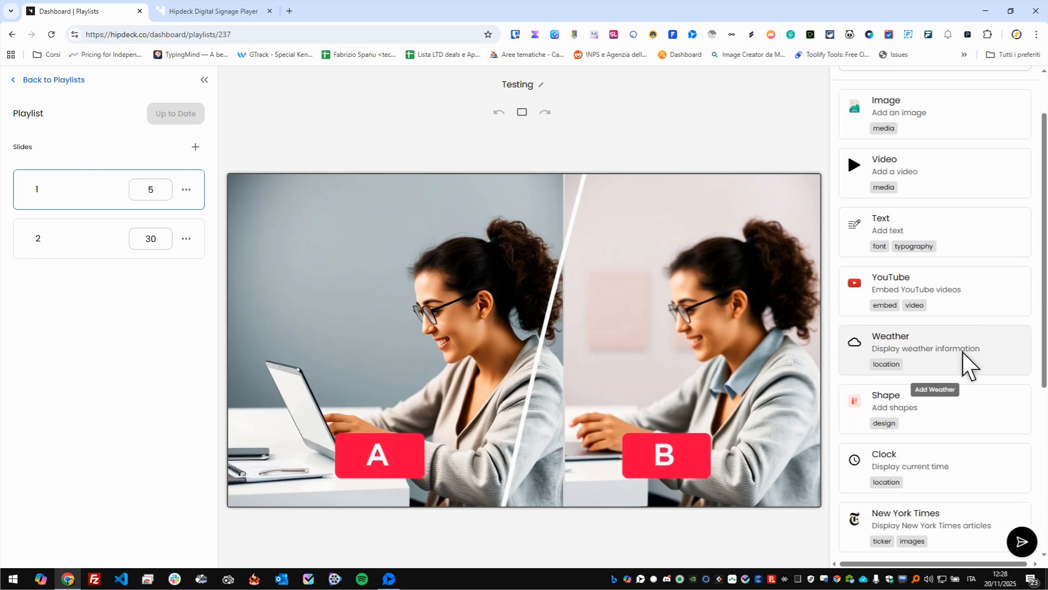
scroll(956, 377, down, 1)
scroll(949, 480, down, 4)
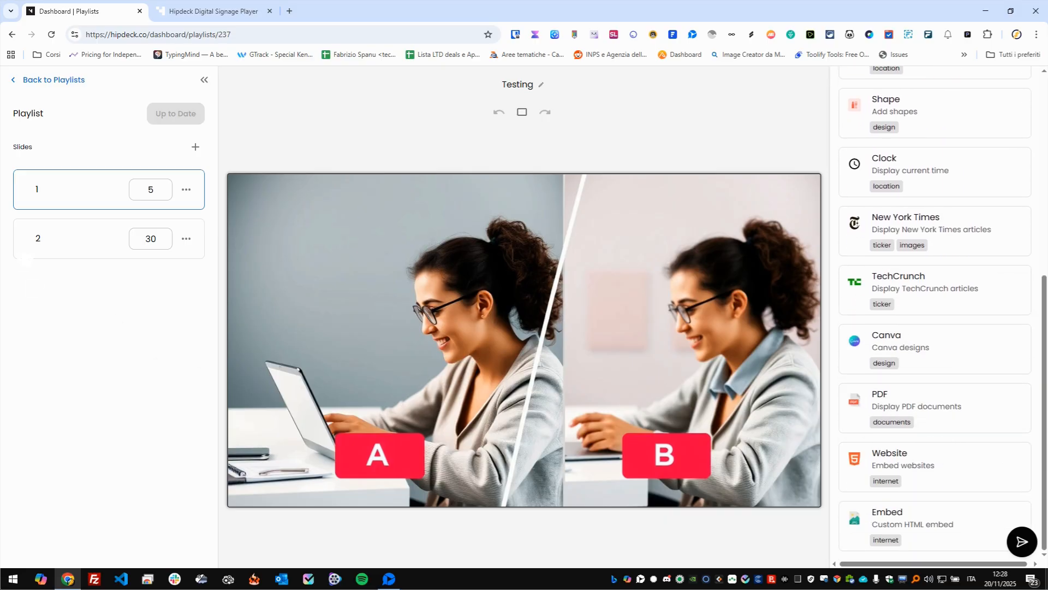
click(77, 240)
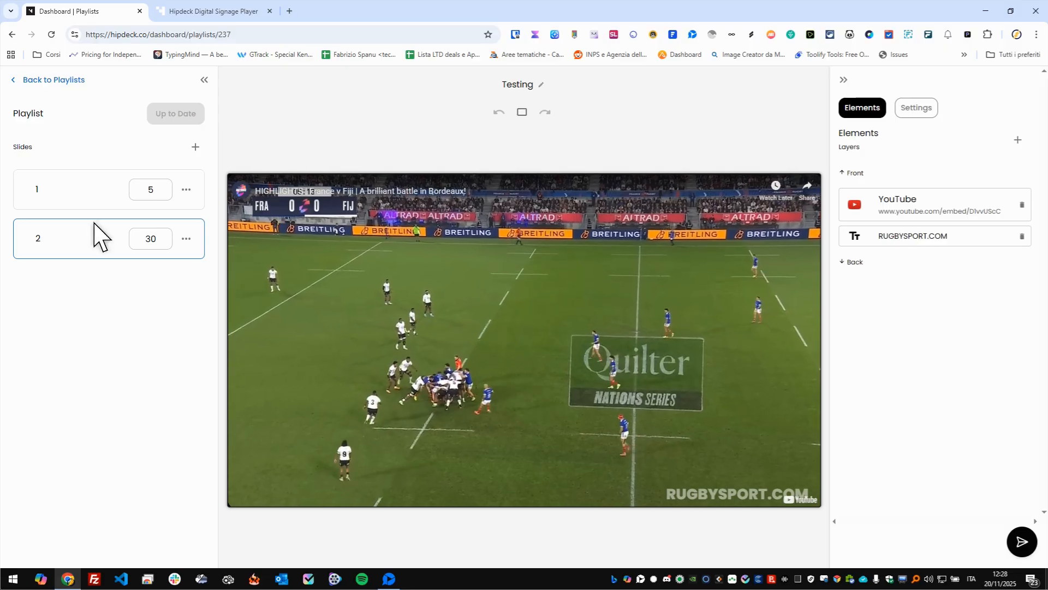
click(94, 202)
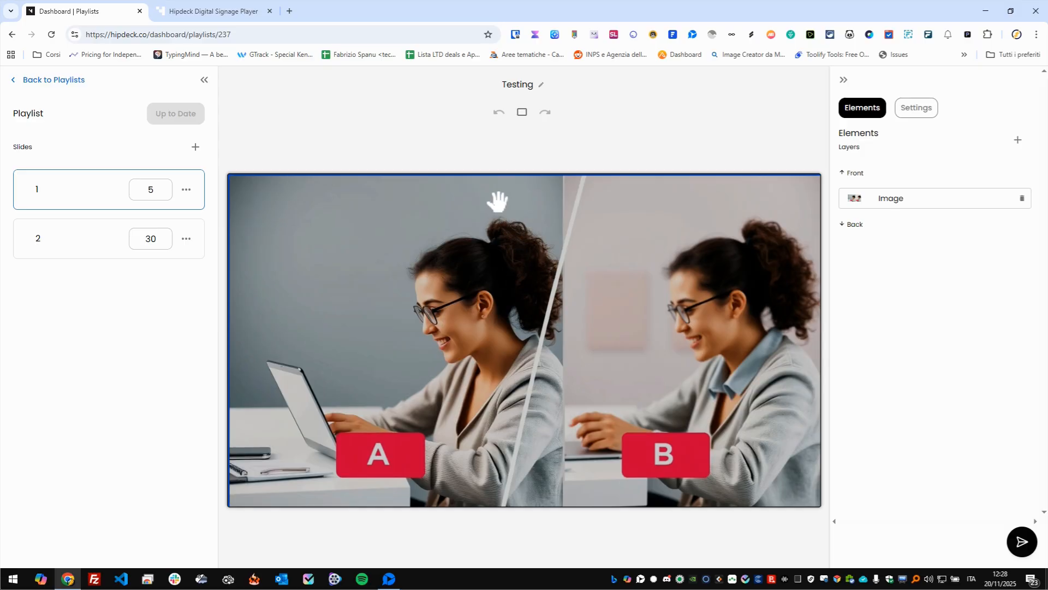
- Shrink slide 1's image to about 1195 by 611, rotated about -6.9 degrees, at about X 245, Y 210
drag(496, 202, 486, 169)
drag(514, 212, 553, 262)
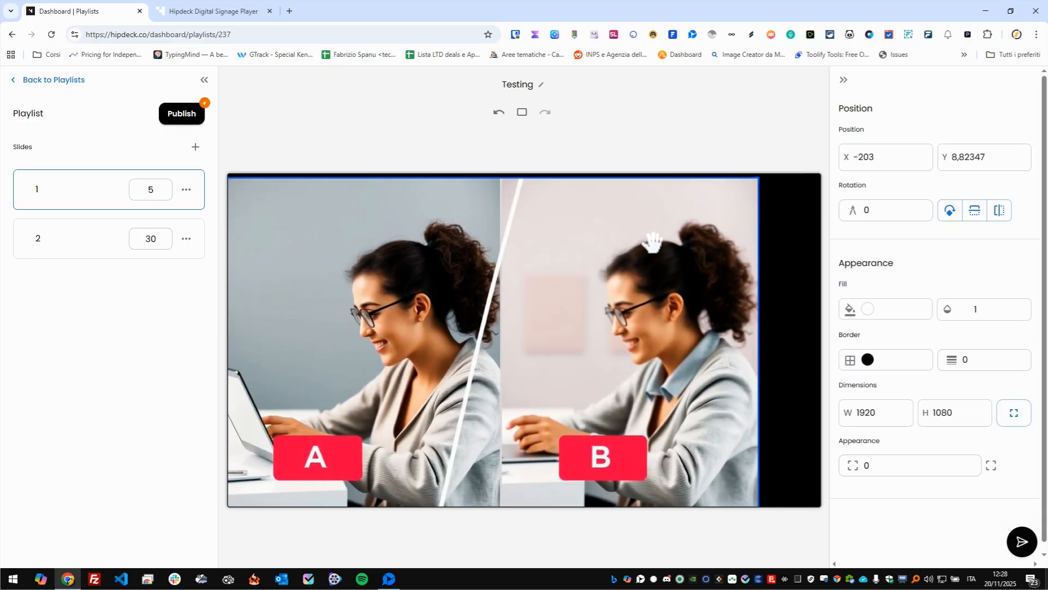
click(752, 172)
drag(651, 251, 677, 259)
drag(773, 191, 550, 334)
drag(369, 417, 555, 329)
drag(734, 244, 711, 244)
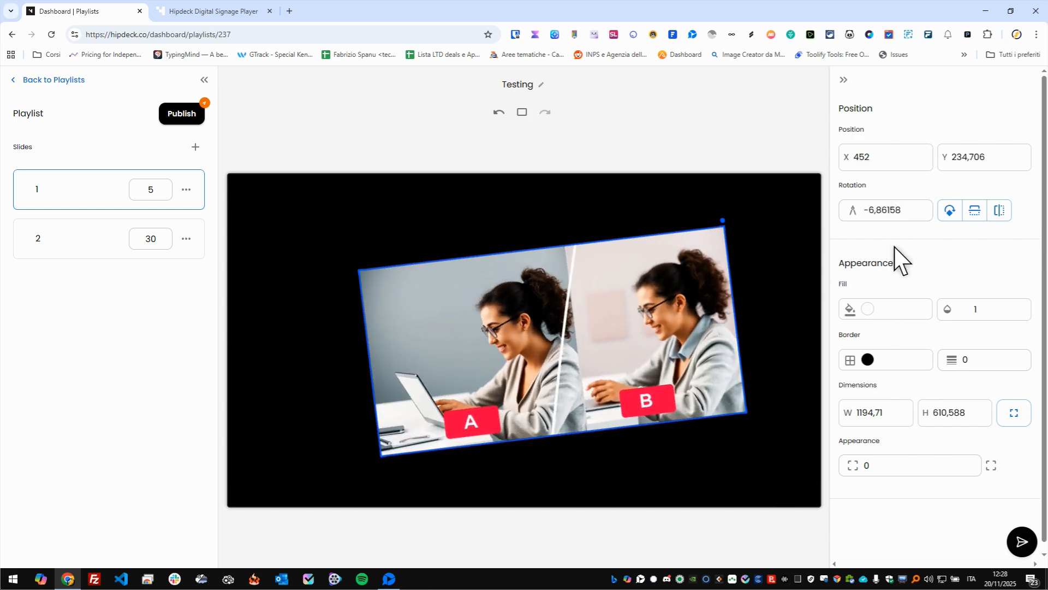
drag(665, 363, 540, 346)
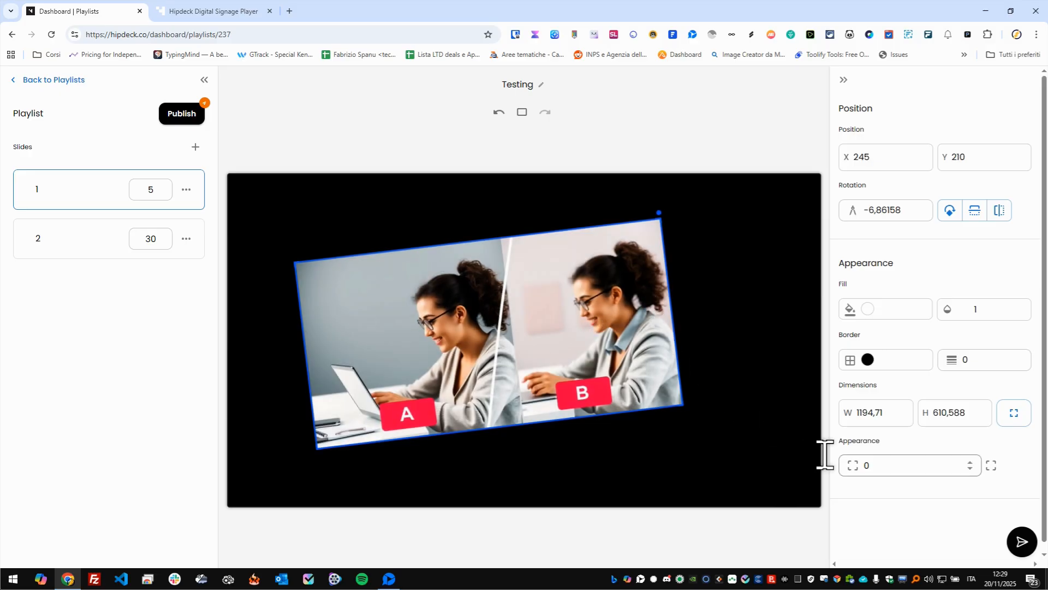
- Set the corner radius of slide 1's image to 25 on all corners
click(849, 467)
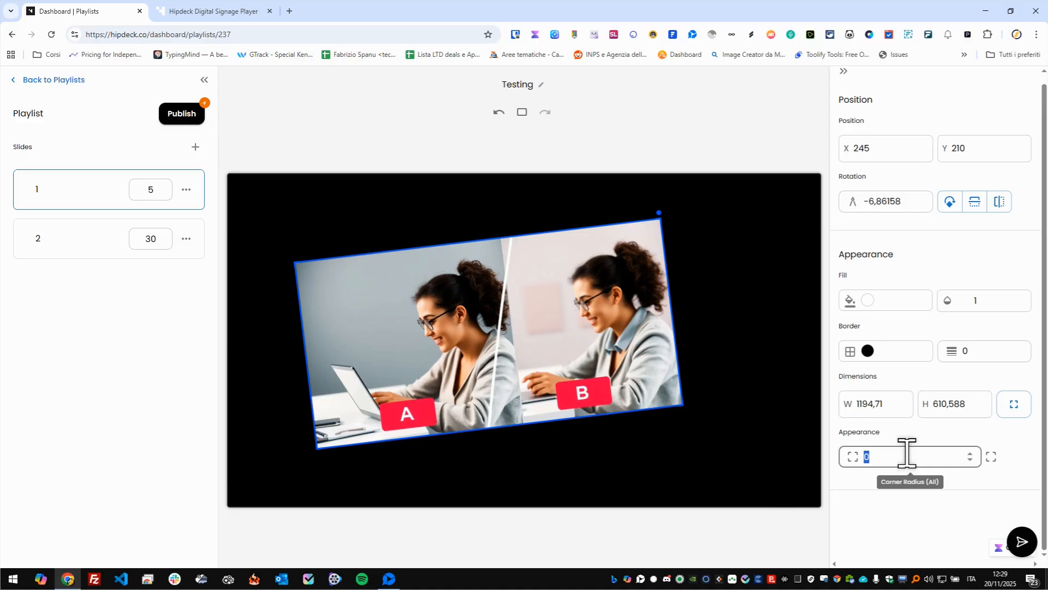
text(25)
click(690, 359)
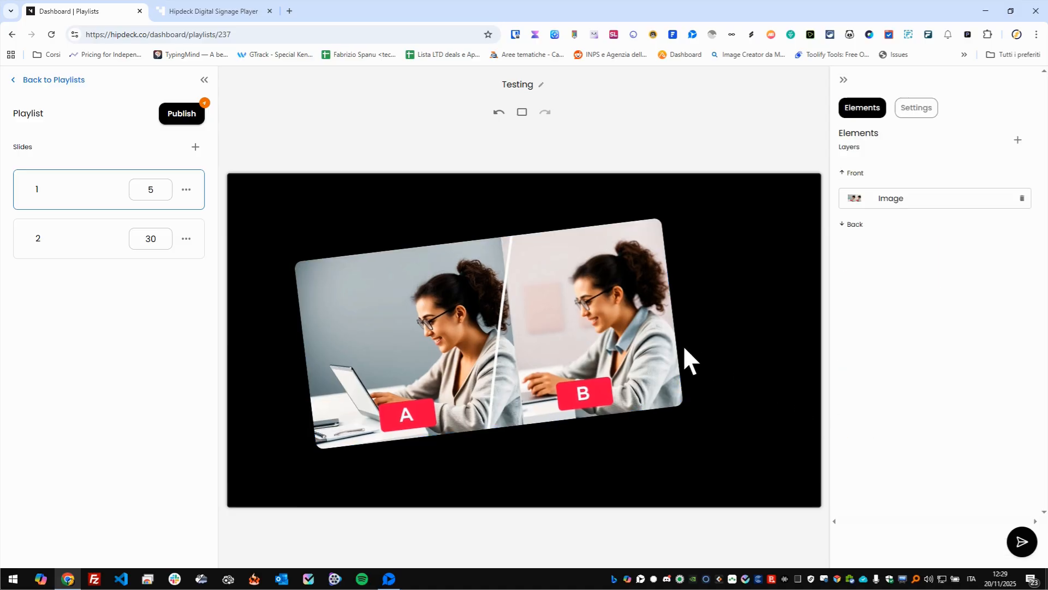
- Fit the image to full screen, and shift it sideways to uncover the slide background on its right
click(539, 381)
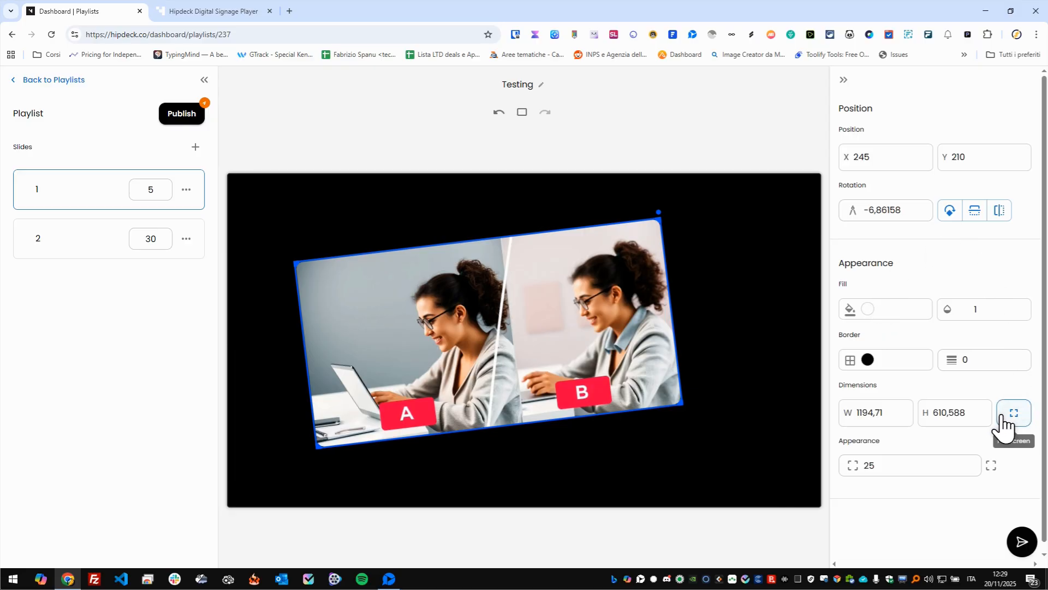
click(1005, 421)
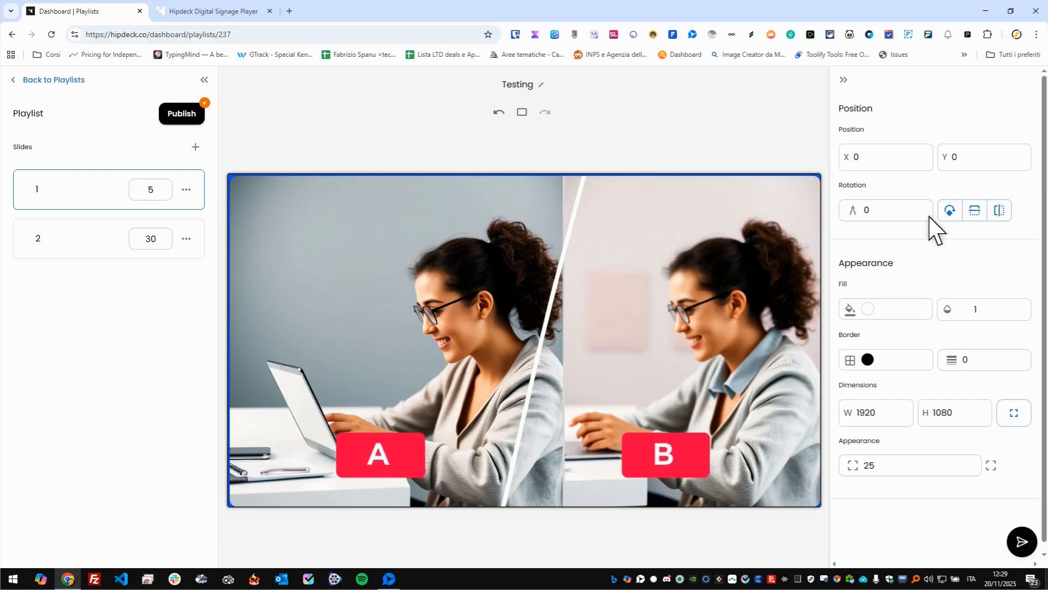
drag(531, 212, 366, 269)
click(706, 257)
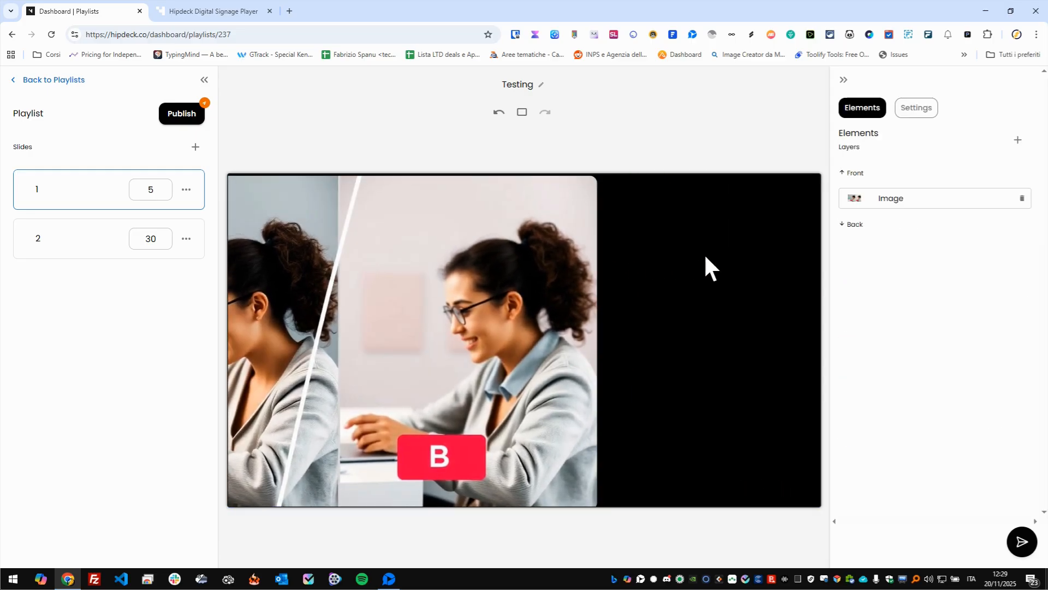
- Set slide 1's background color to white (FFFFFF)
click(923, 112)
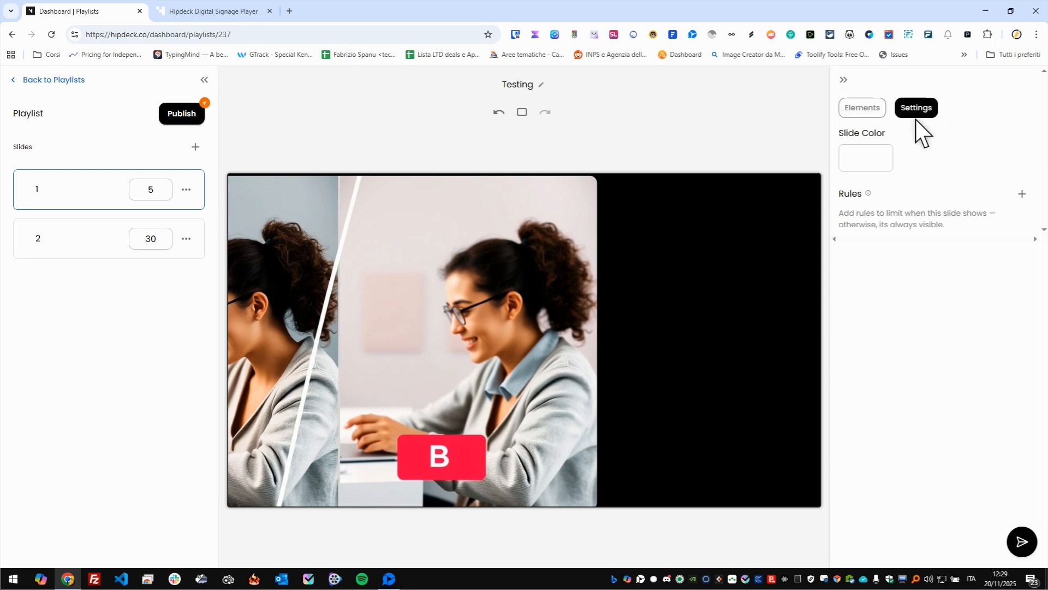
click(869, 160)
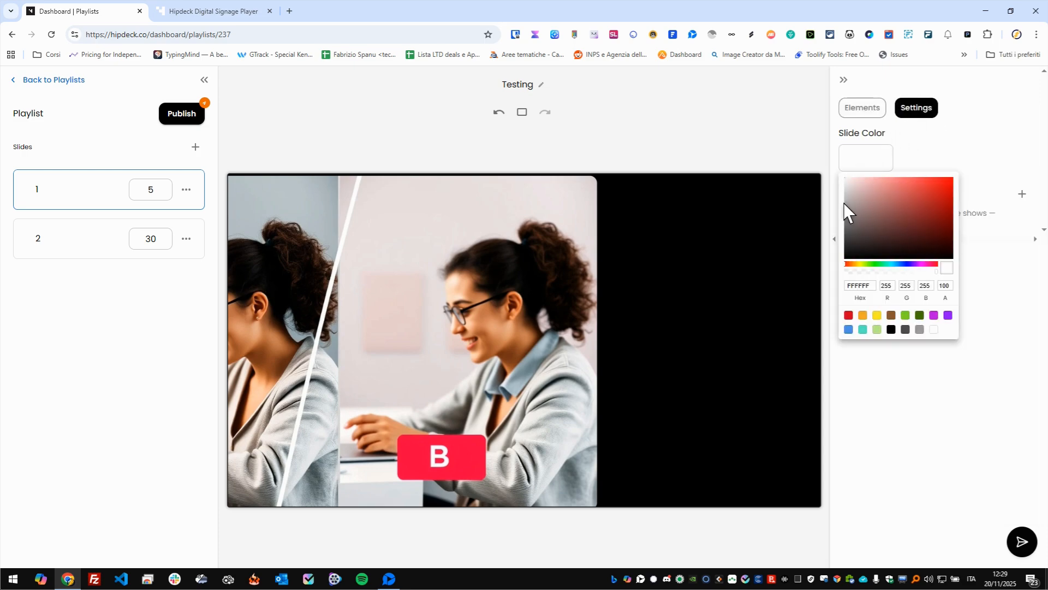
drag(849, 210, 836, 169)
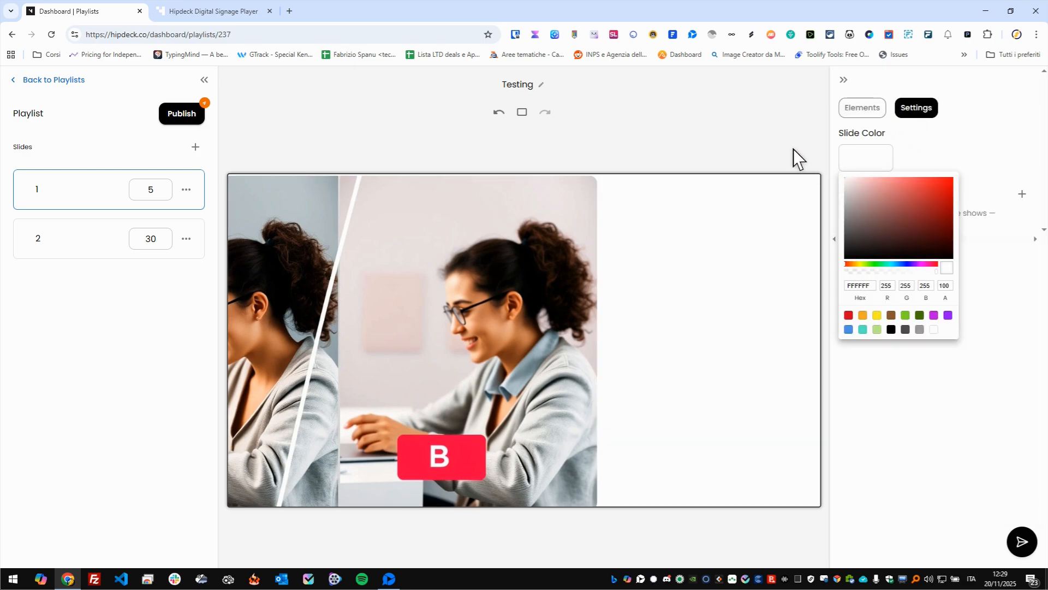
click(756, 143)
- Shrink the image to about 971 by 558 and place it at about X 226, Y 318 on slide 1
drag(431, 278, 650, 285)
drag(814, 182, 520, 343)
drag(433, 411, 511, 342)
click(70, 191)
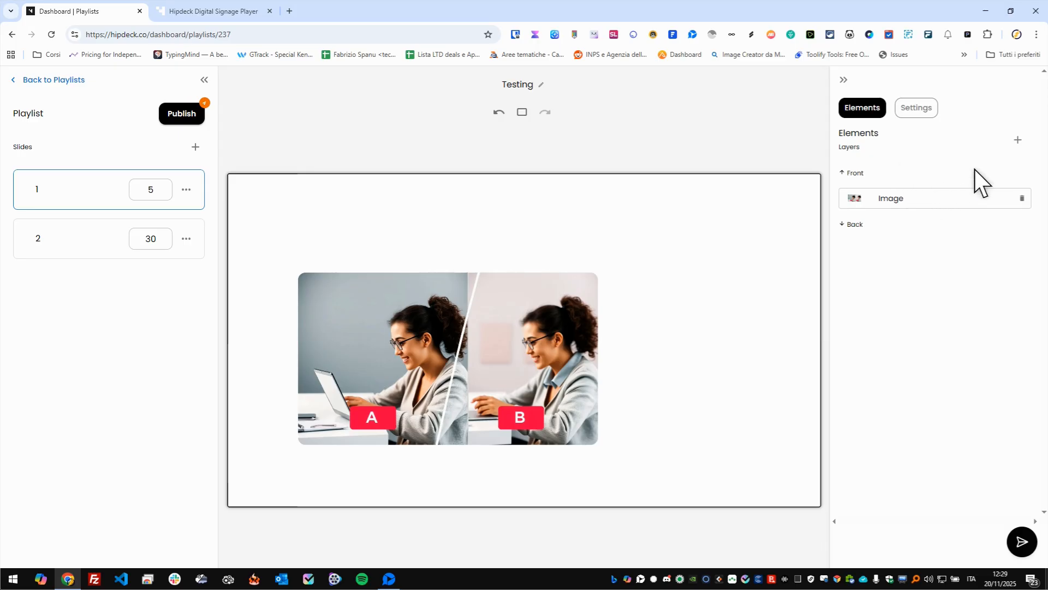
- Add a text element to slide 1
click(1016, 141)
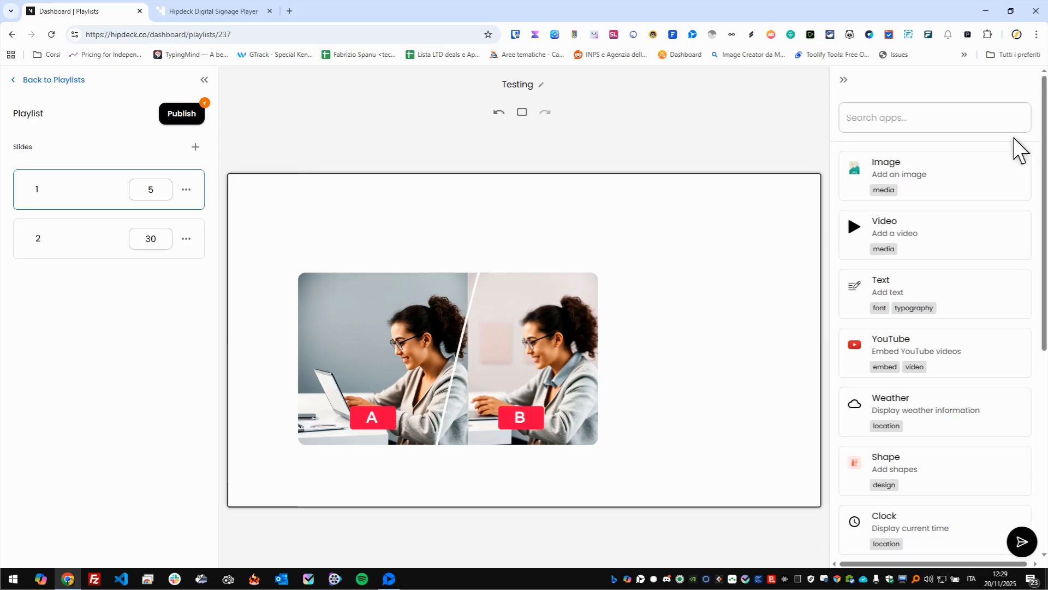
click(930, 300)
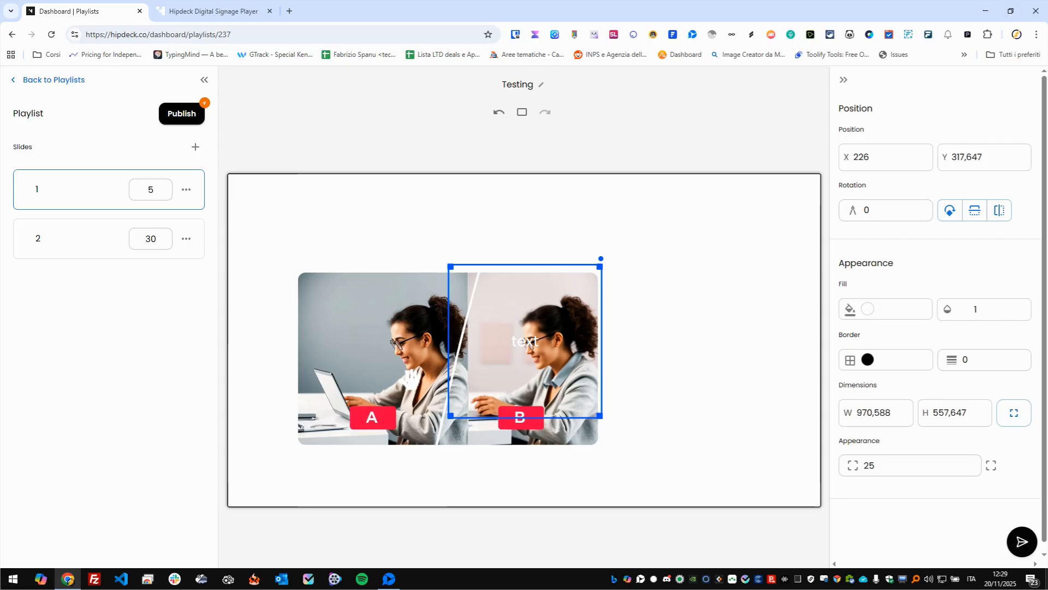
- Move the image to about X 90, Y 342 and the text element to about X 13, Y 144 on slide 1
click(396, 273)
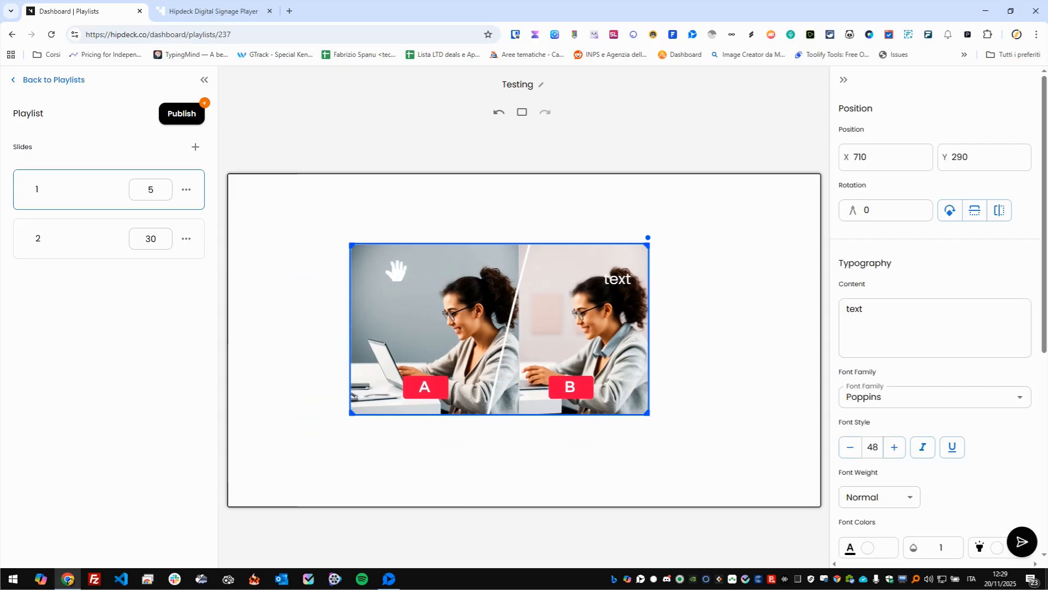
drag(510, 315, 430, 353)
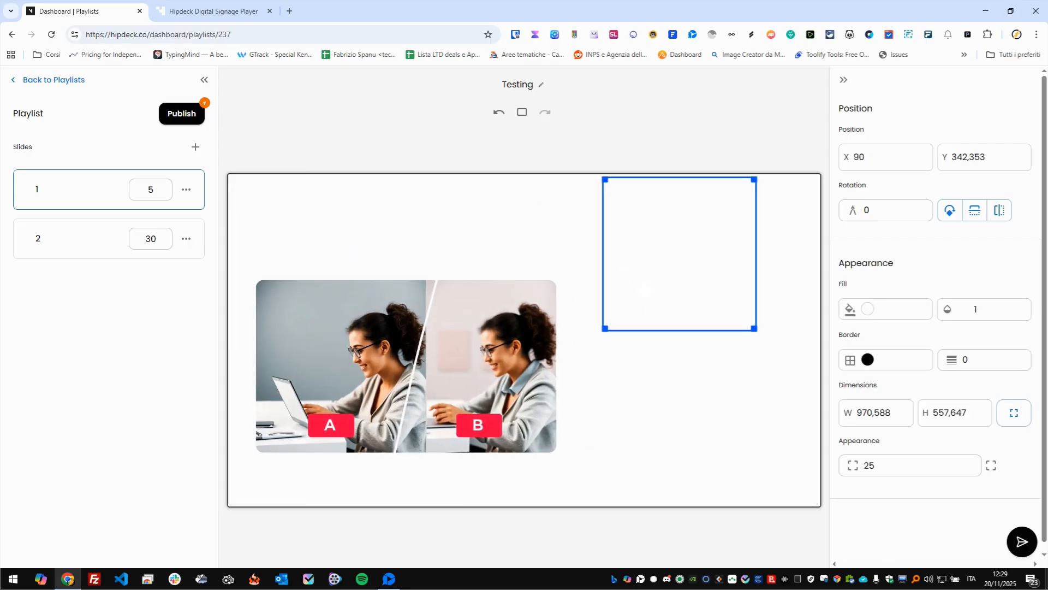
drag(640, 250, 296, 307)
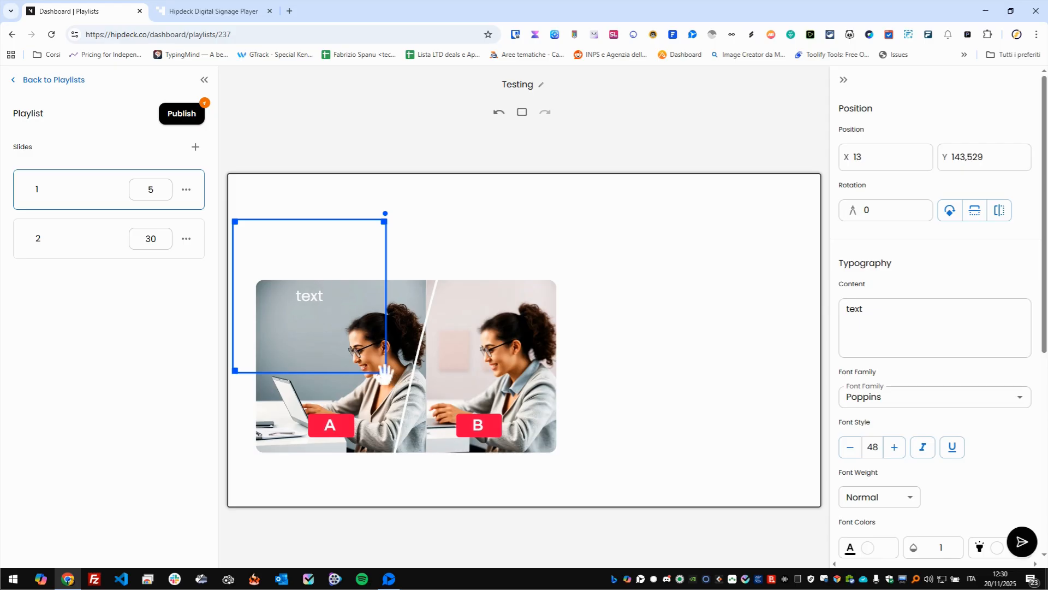
- Replace the text element's content with TEXT and set its fill to near-black (070707)
drag(939, 316, 834, 316)
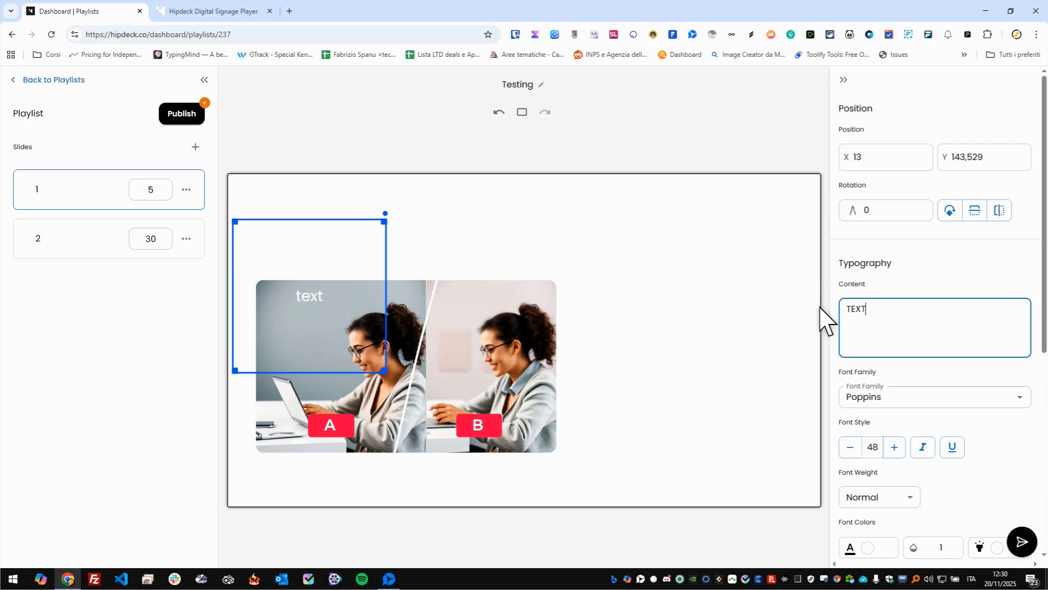
scroll(895, 500, down, 4)
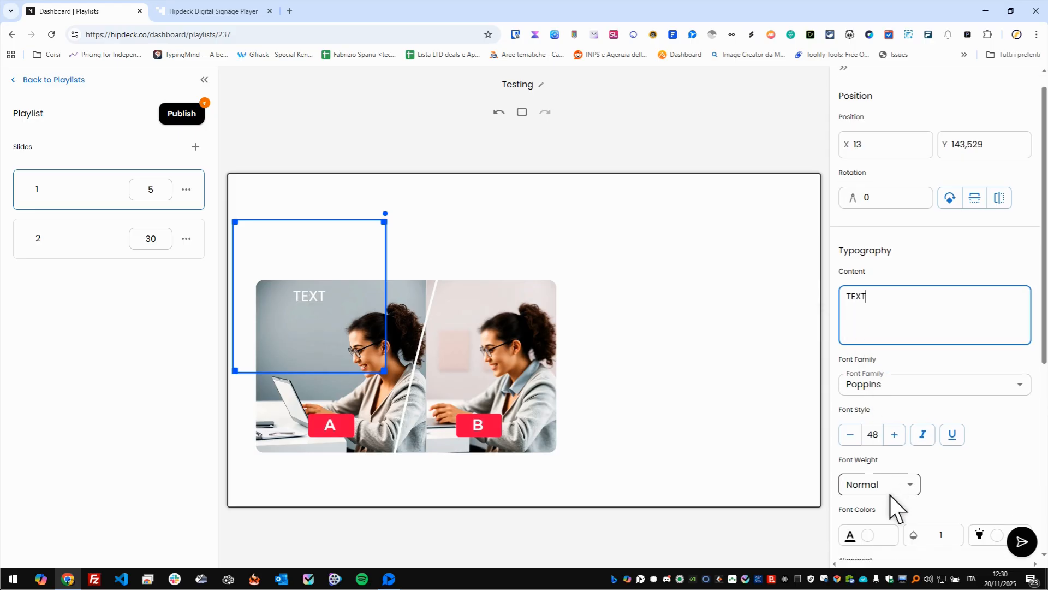
scroll(882, 438, down, 2)
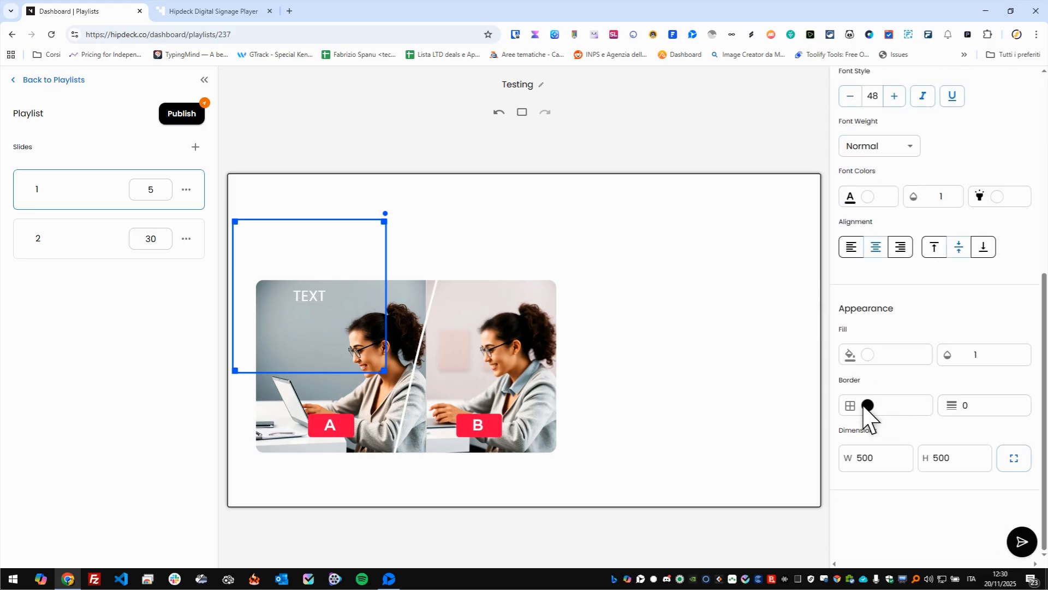
click(871, 356)
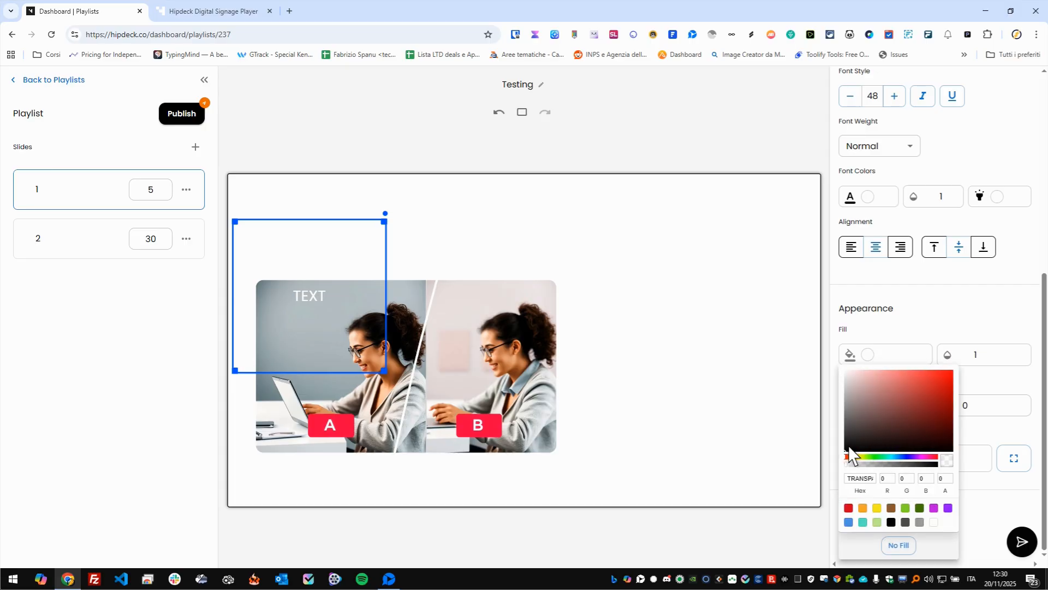
drag(850, 449, 844, 449)
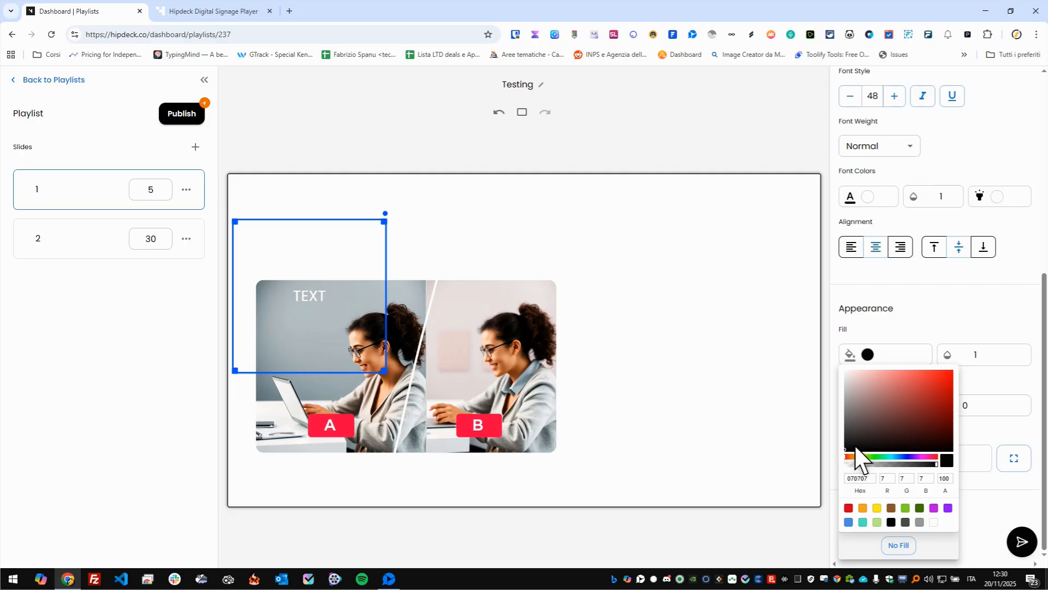
click(927, 341)
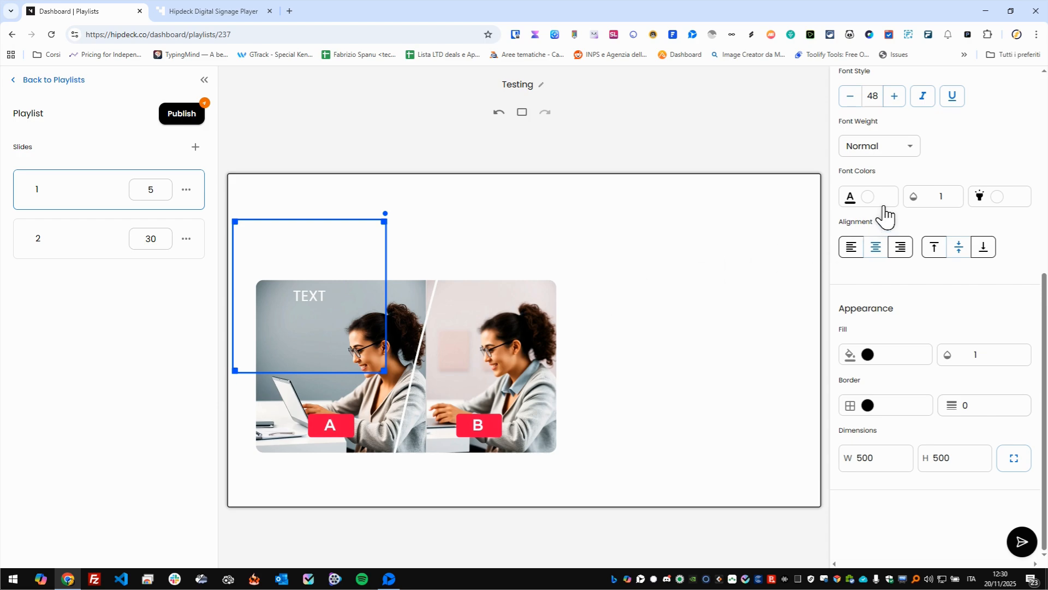
- Set the text's font color to black (000000) and move the text up above the image
click(869, 197)
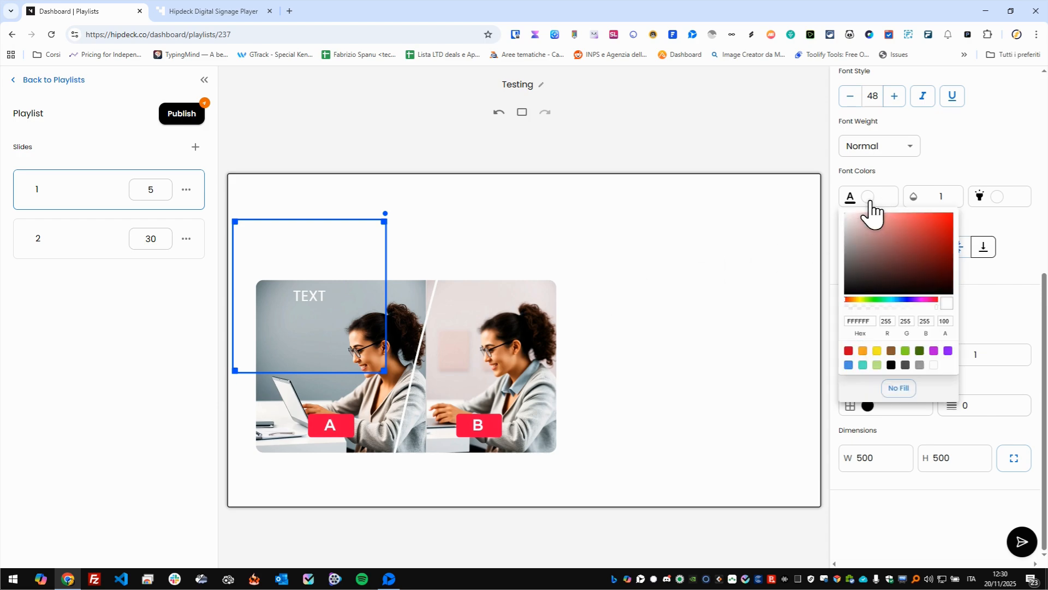
click(848, 293)
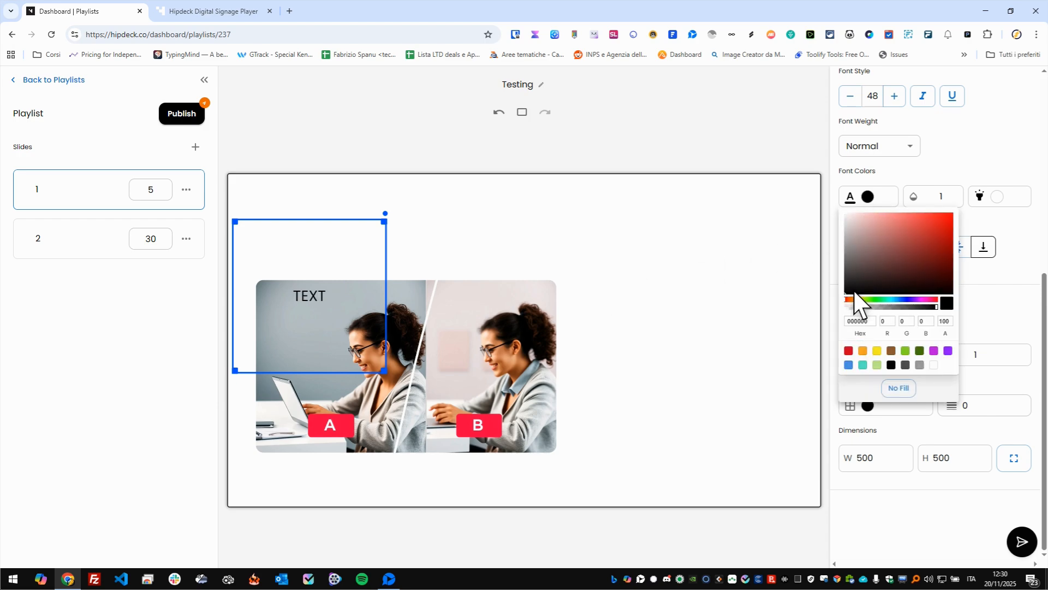
click(926, 171)
drag(333, 264, 332, 204)
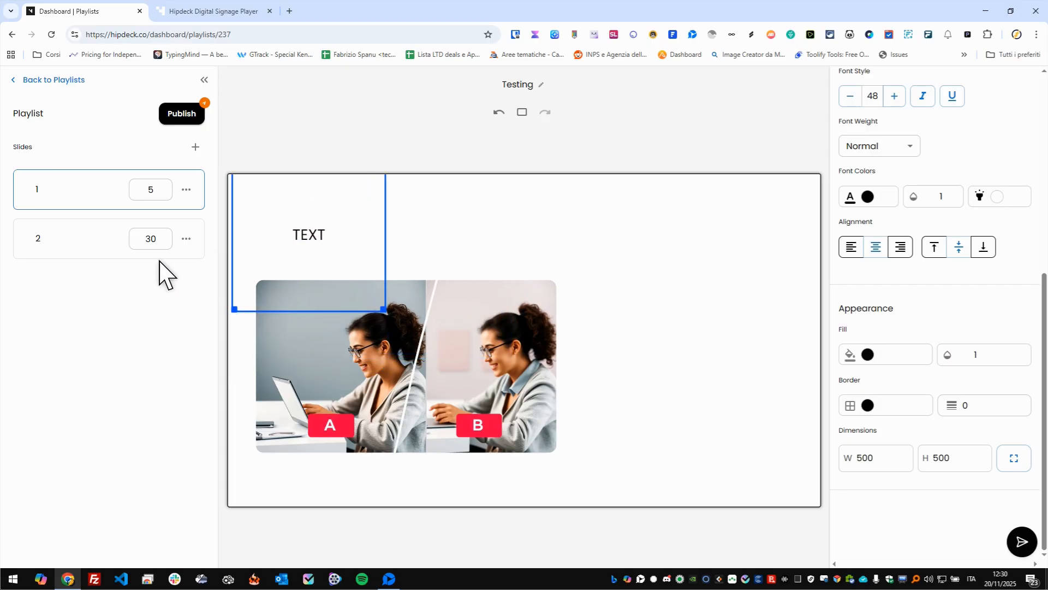
- Set the corner radius of slide 2's YouTube video to 0
click(73, 228)
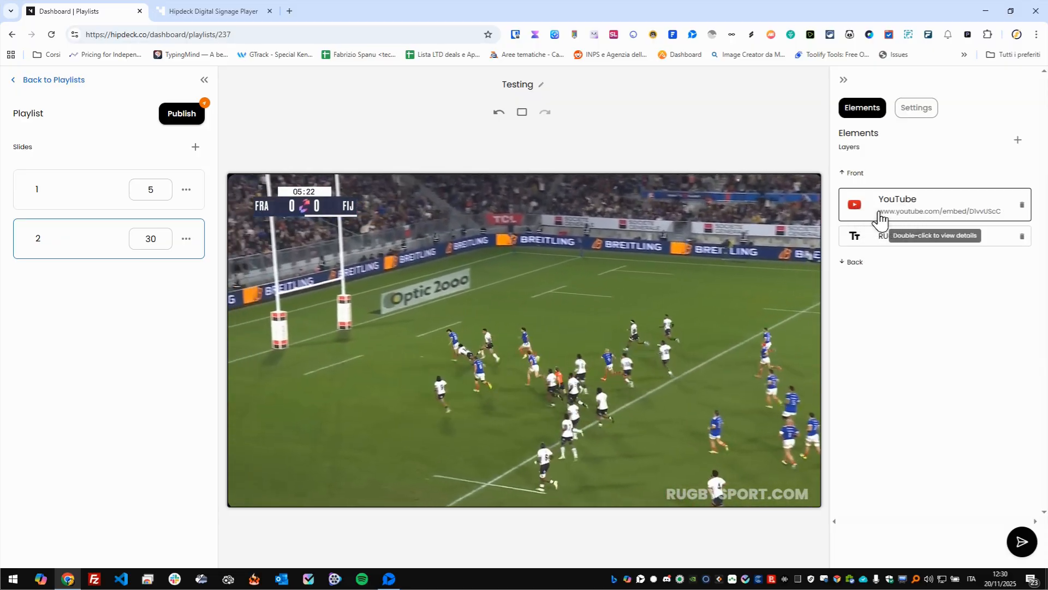
double_click(880, 218)
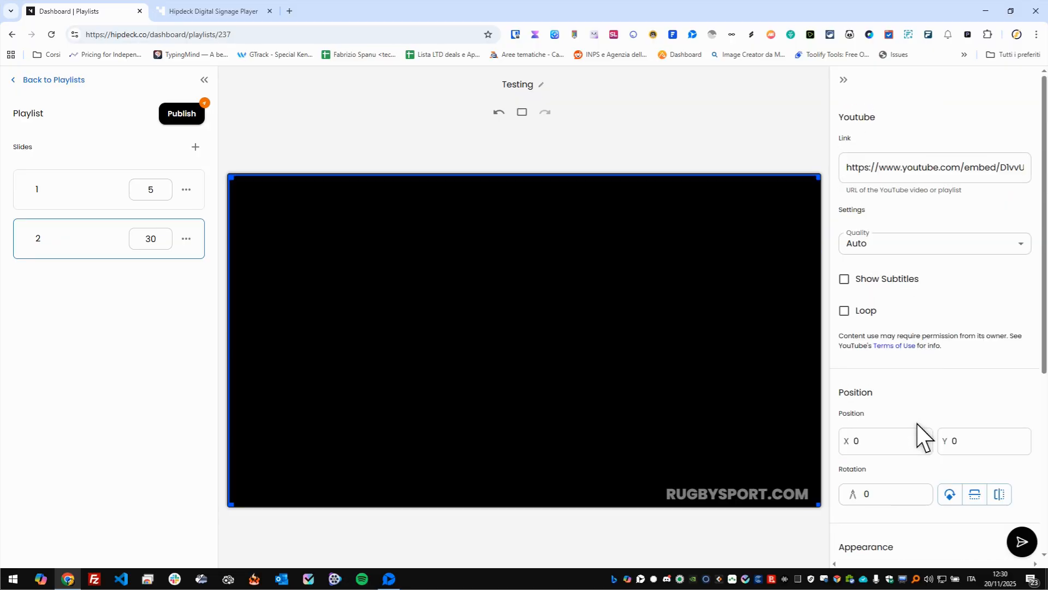
scroll(922, 470, down, 5)
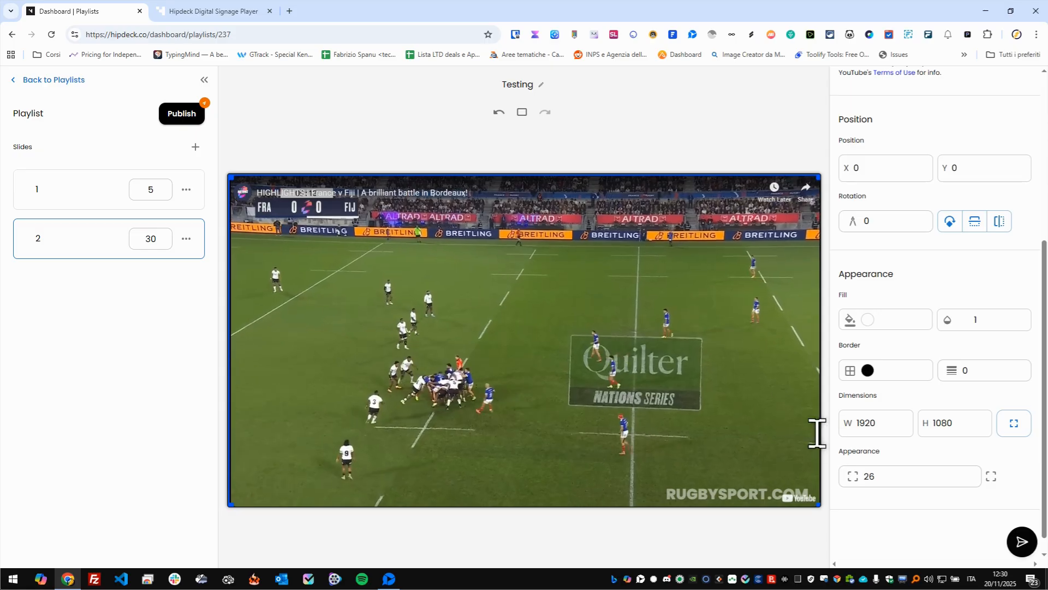
double_click(873, 477)
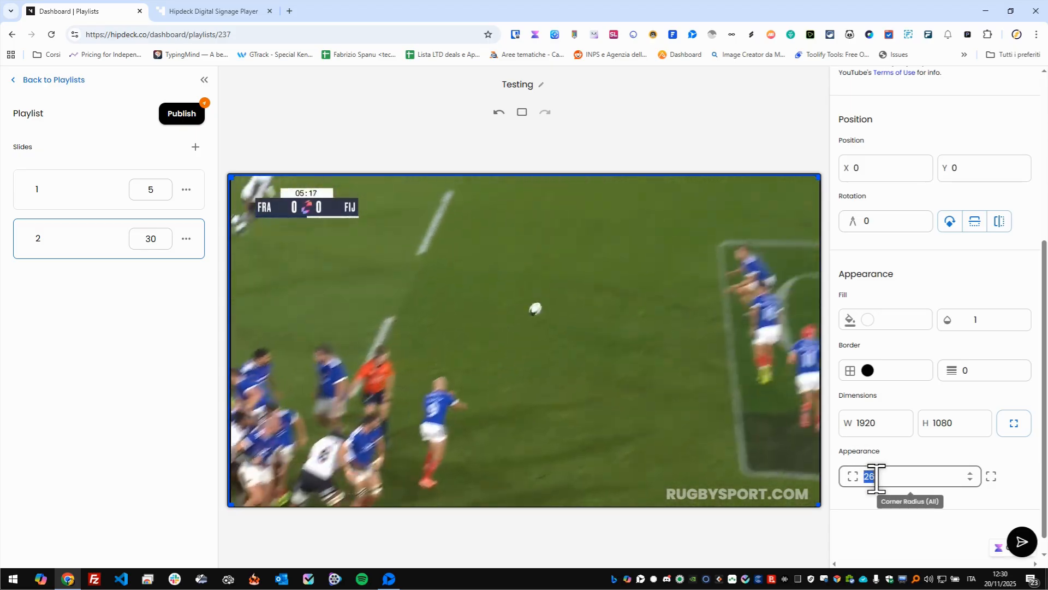
text(0)
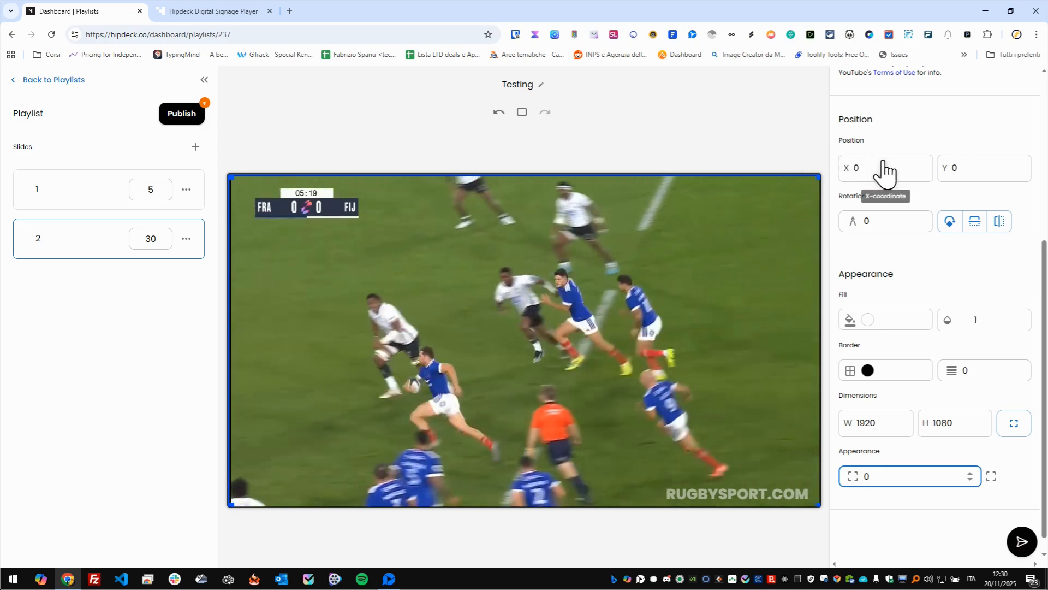
- Collapse the properties sidebar to view slide 2 at a larger size, and expand it again
scroll(906, 186, up, 5)
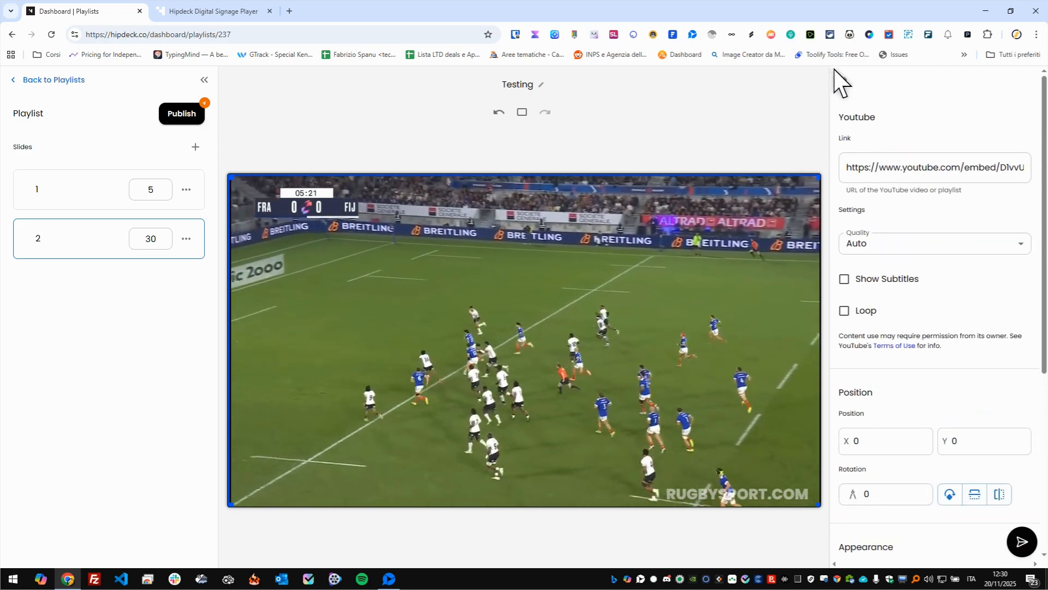
click(845, 88)
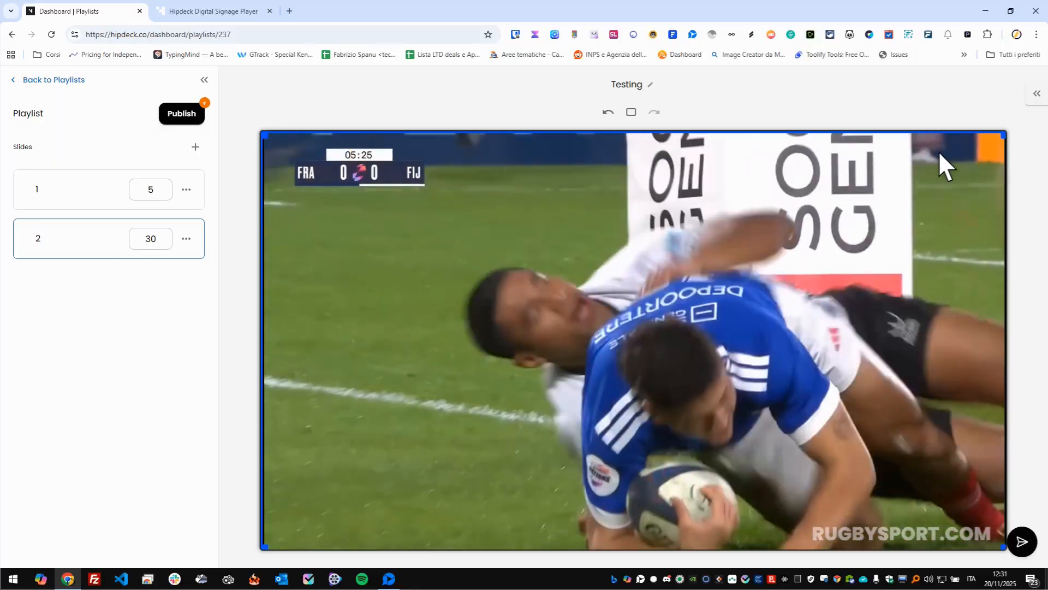
click(1036, 95)
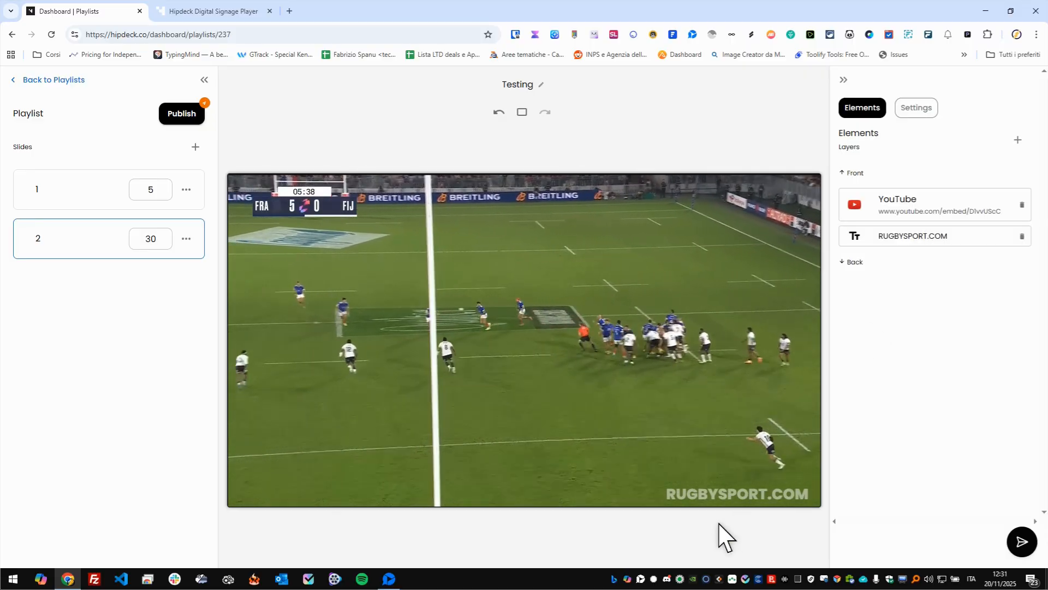
- Examine the typography and appearance settings of slide 2's RUGBYSPORT.COM text, and collapse the properties sidebar
double_click(951, 234)
scroll(916, 489, down, 3)
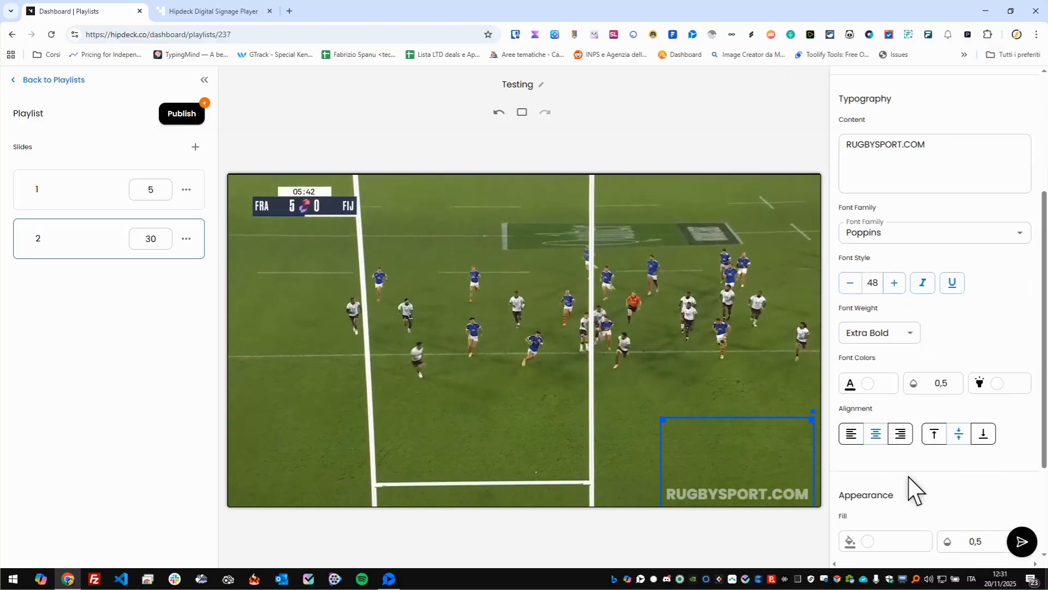
scroll(915, 489, down, 2)
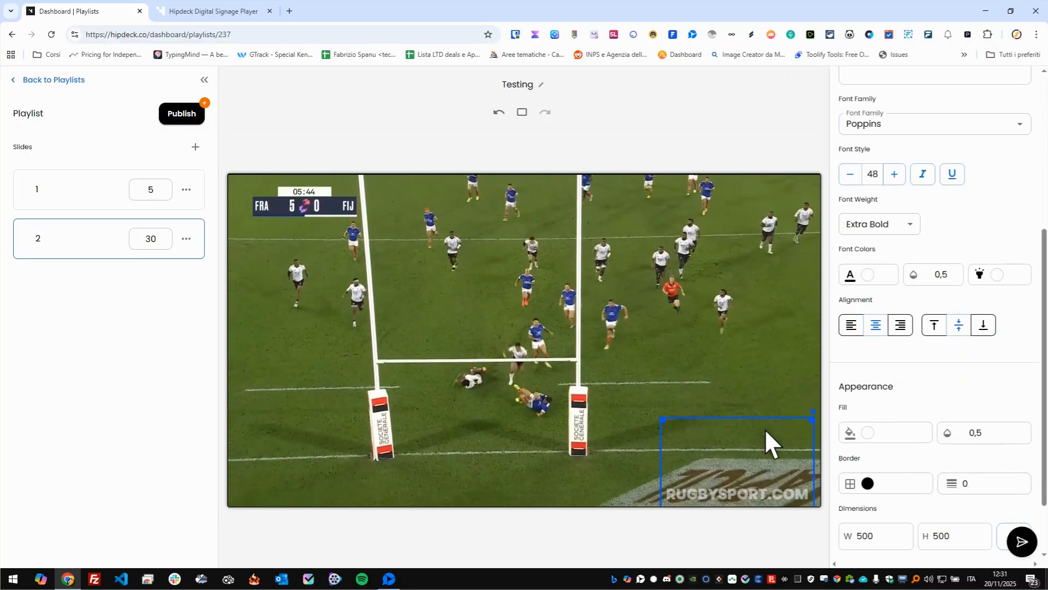
scroll(936, 245, up, 5)
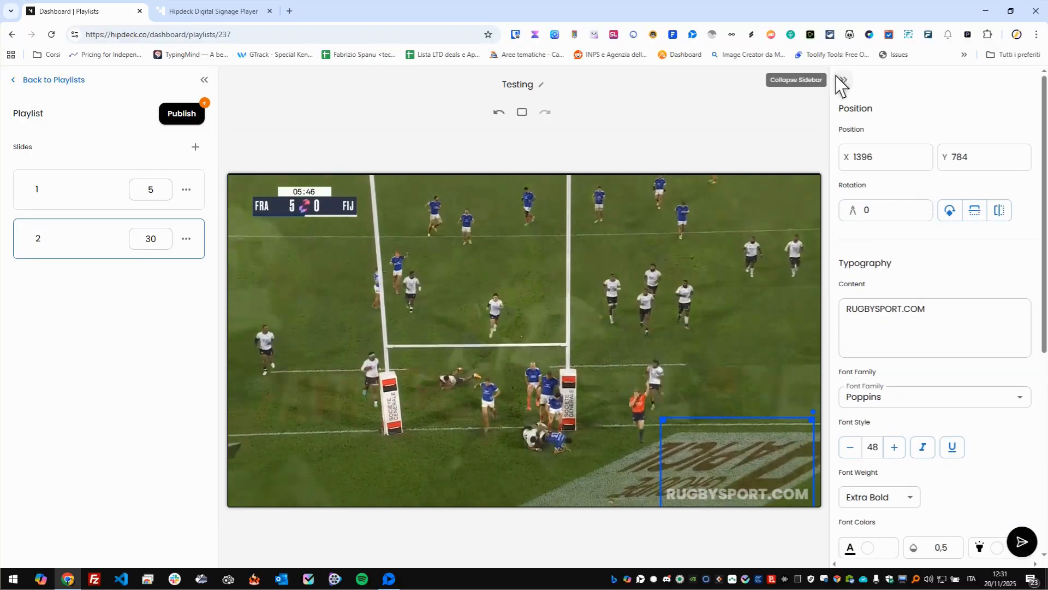
click(840, 79)
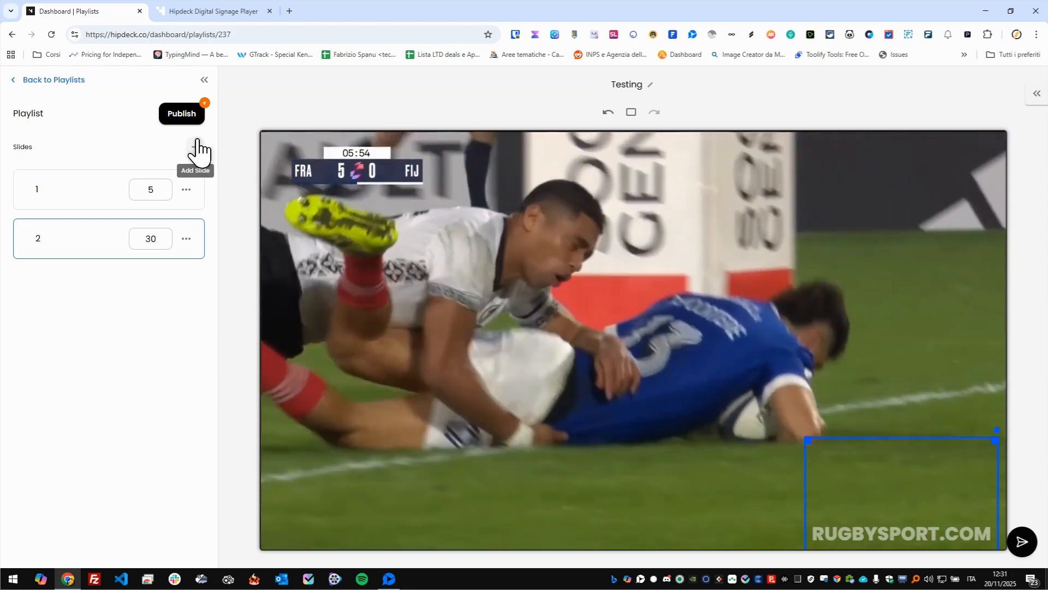
- Add a third slide to the playlist and insert the "Black and Yel..." PDF asset on it
click(196, 143)
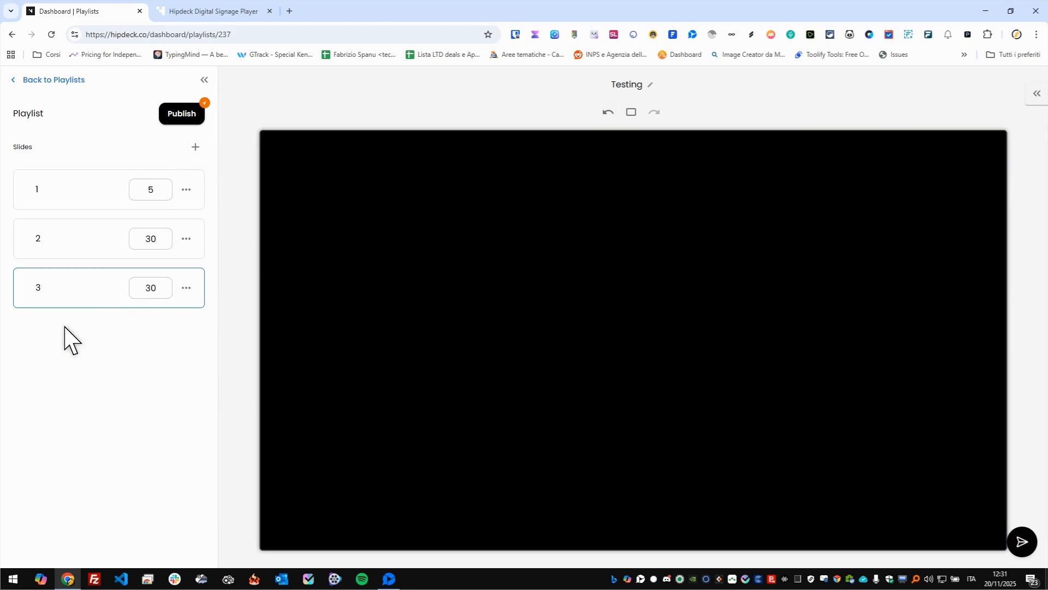
click(1037, 97)
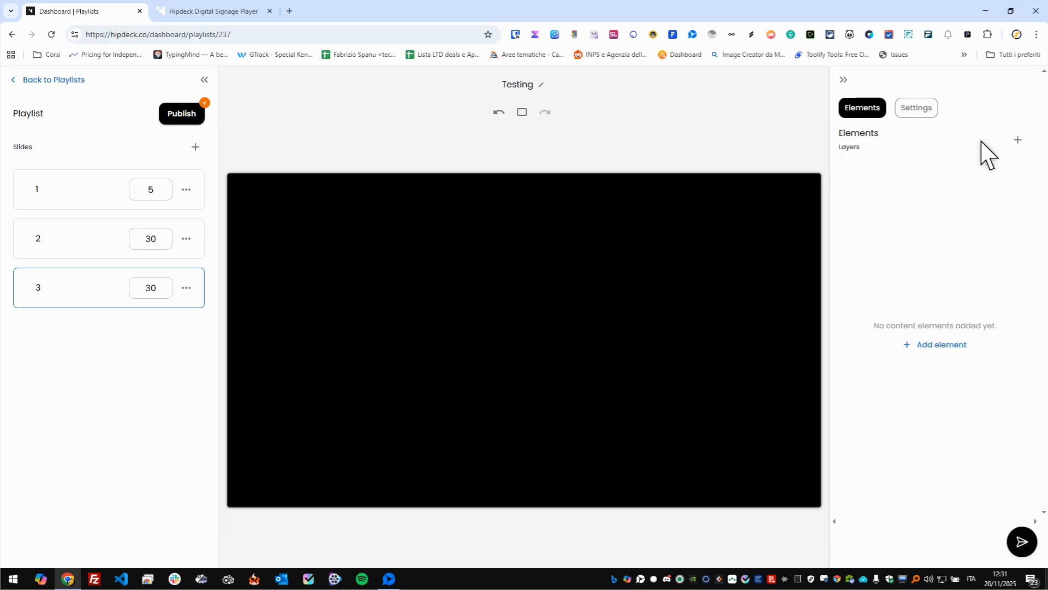
click(1016, 141)
scroll(934, 388, down, 2)
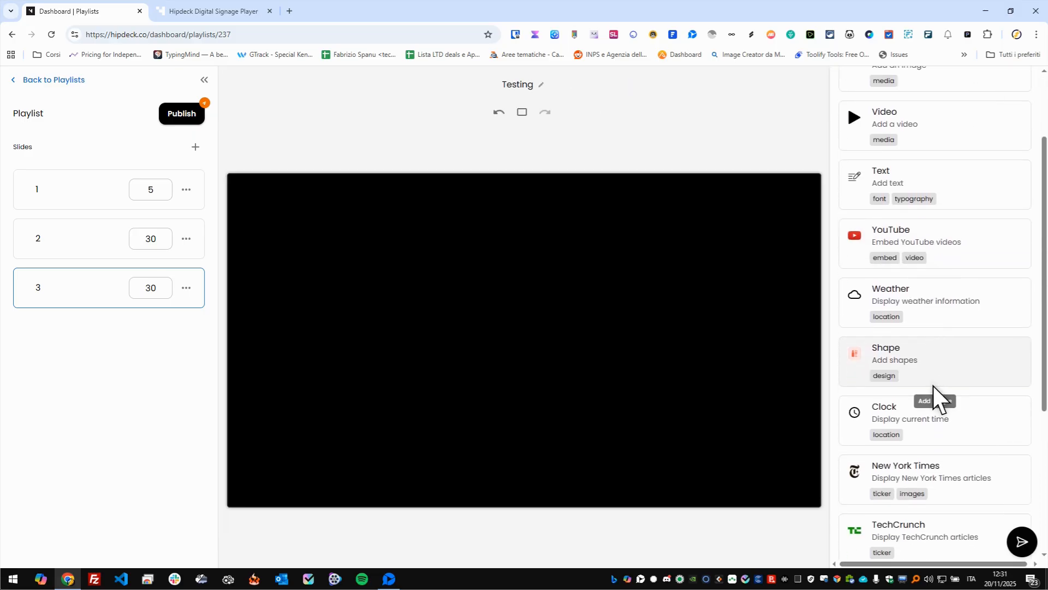
scroll(945, 421, down, 5)
click(939, 409)
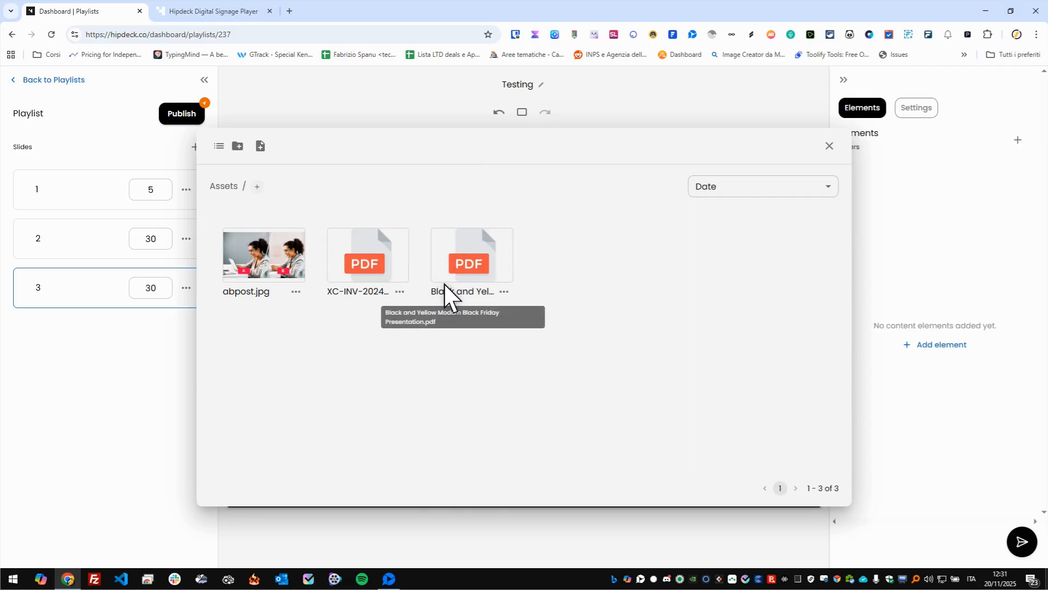
click(474, 273)
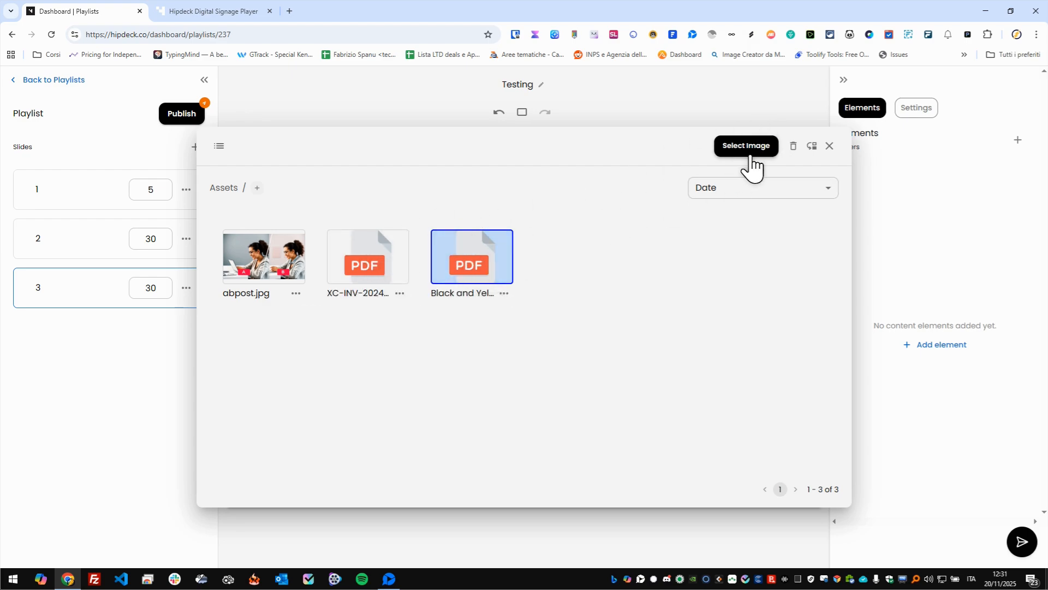
click(748, 155)
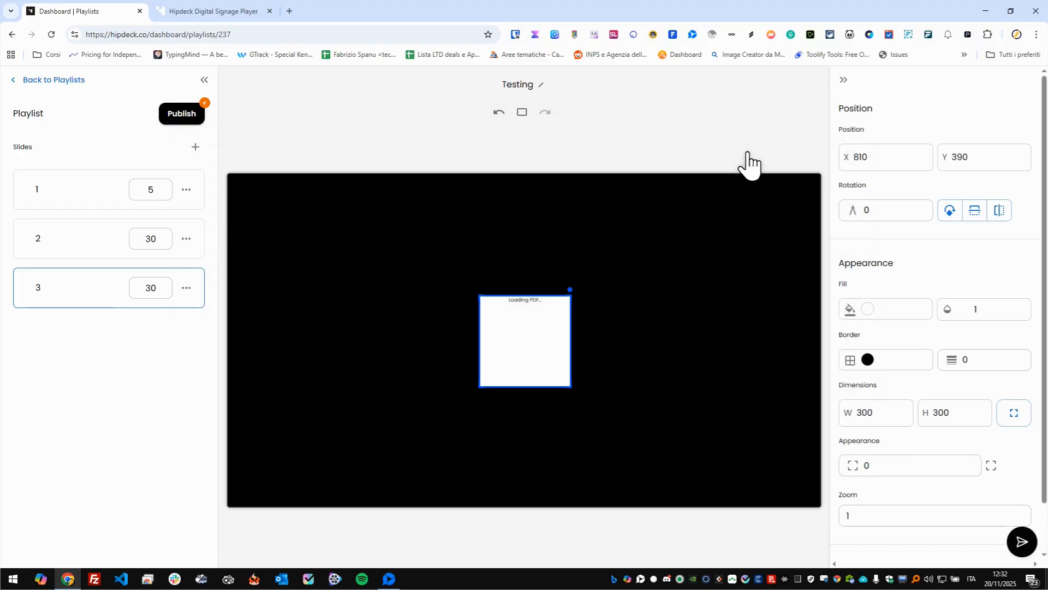
- Enlarge slide 3's PDF element to about 1089 by 748 and place it at about X 386, Y 155
drag(533, 330, 500, 322)
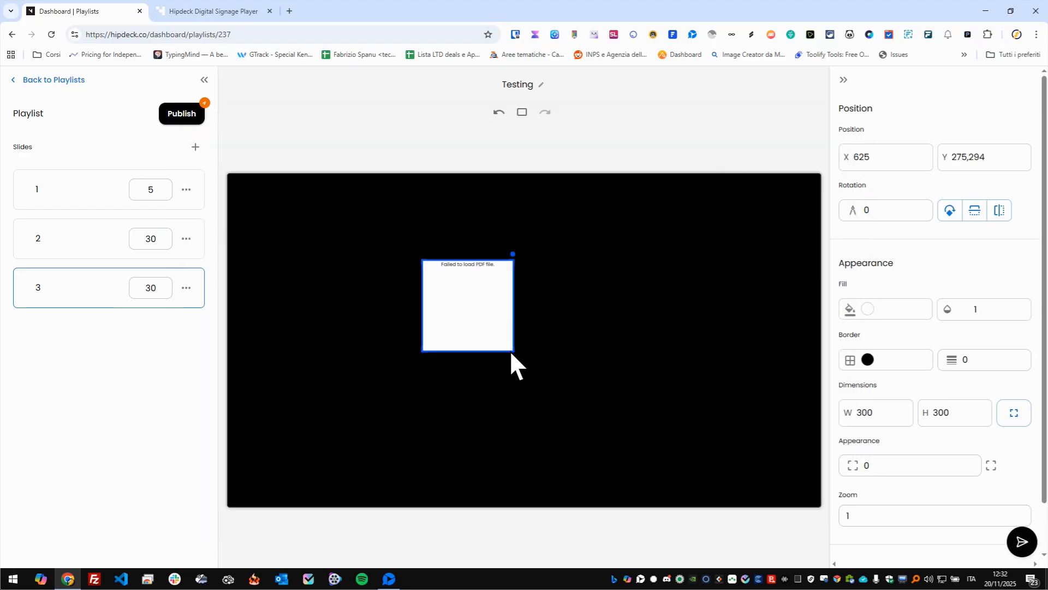
drag(516, 356, 764, 478)
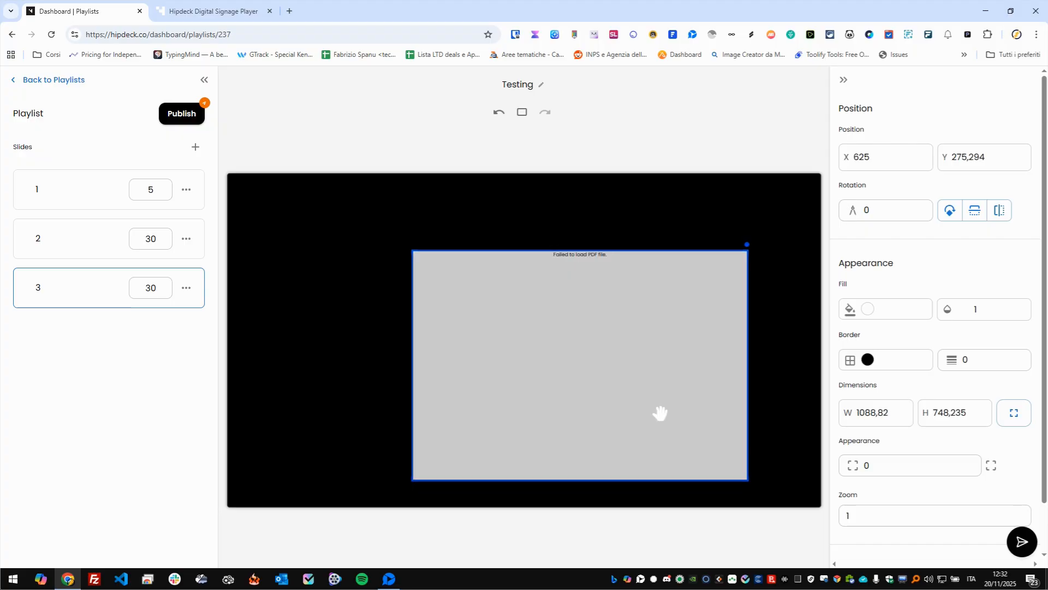
drag(660, 413, 569, 359)
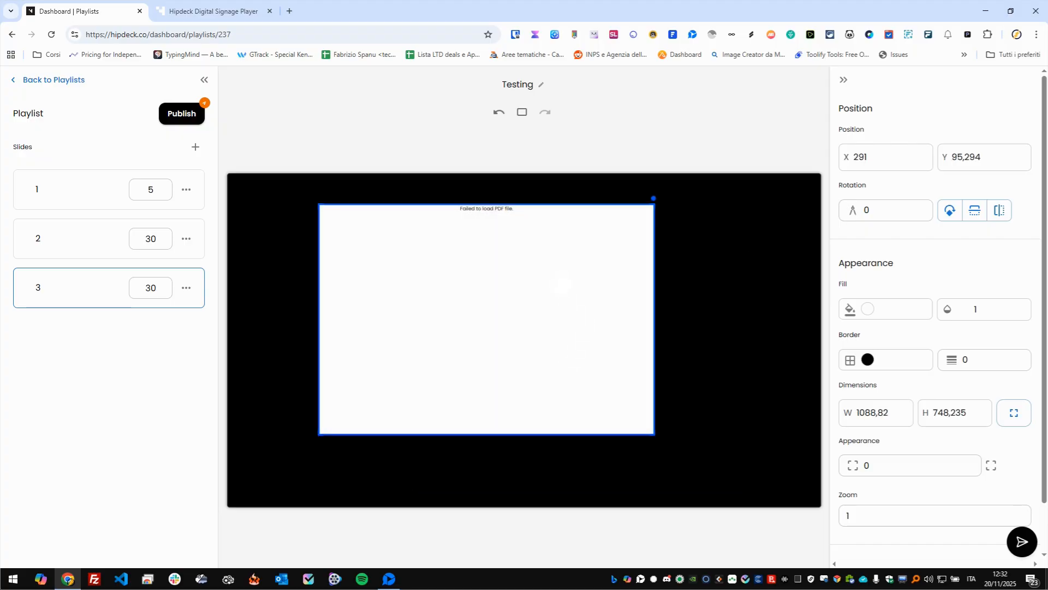
drag(574, 284, 494, 276)
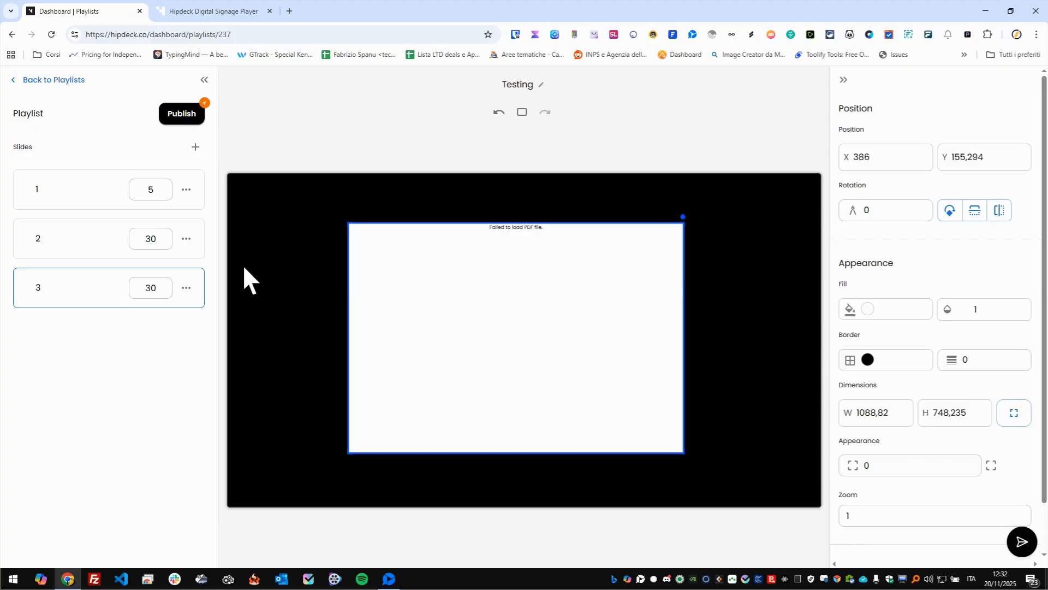
- Set slide 2's duration to 10 seconds
double_click(159, 232)
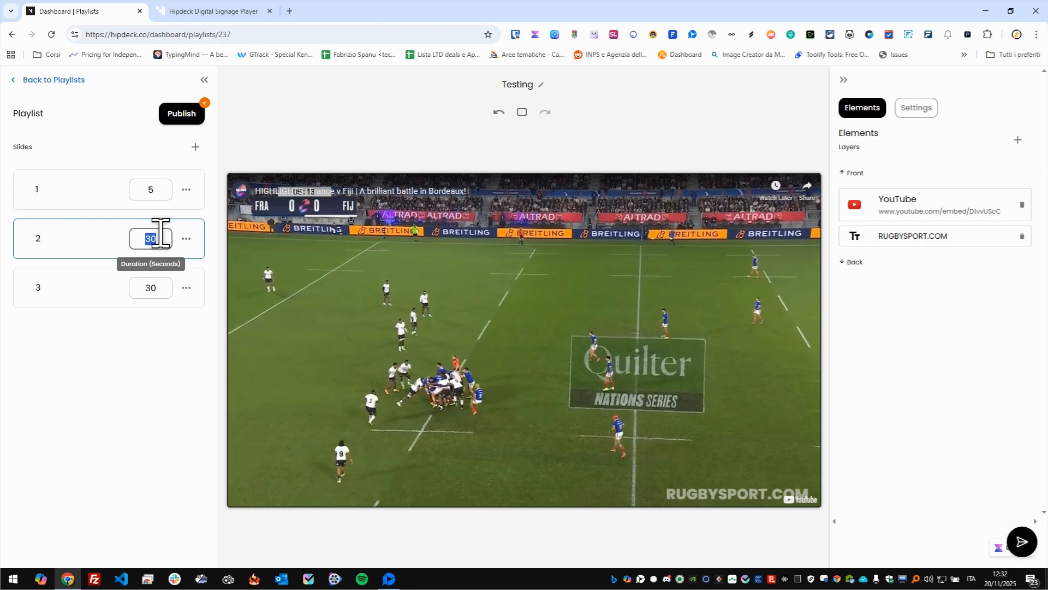
key(BackSpace)
text(10)
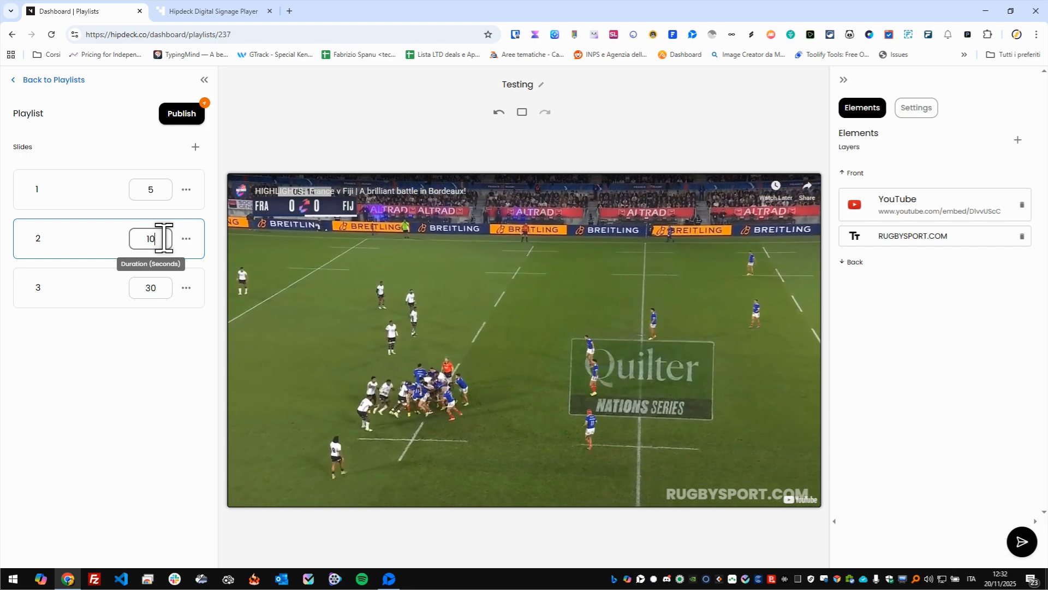
- Set slide 3's duration to 5 seconds
double_click(158, 286)
key(BackSpace)
text(5)
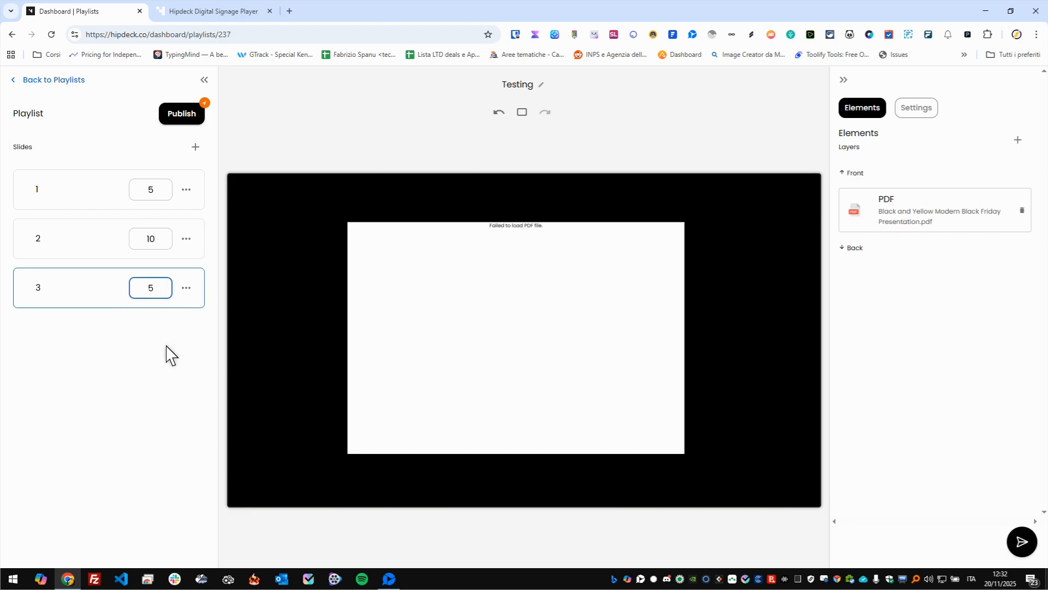
- Move the PDF slide up to second place in the slide order and publish the playlist changes
click(186, 288)
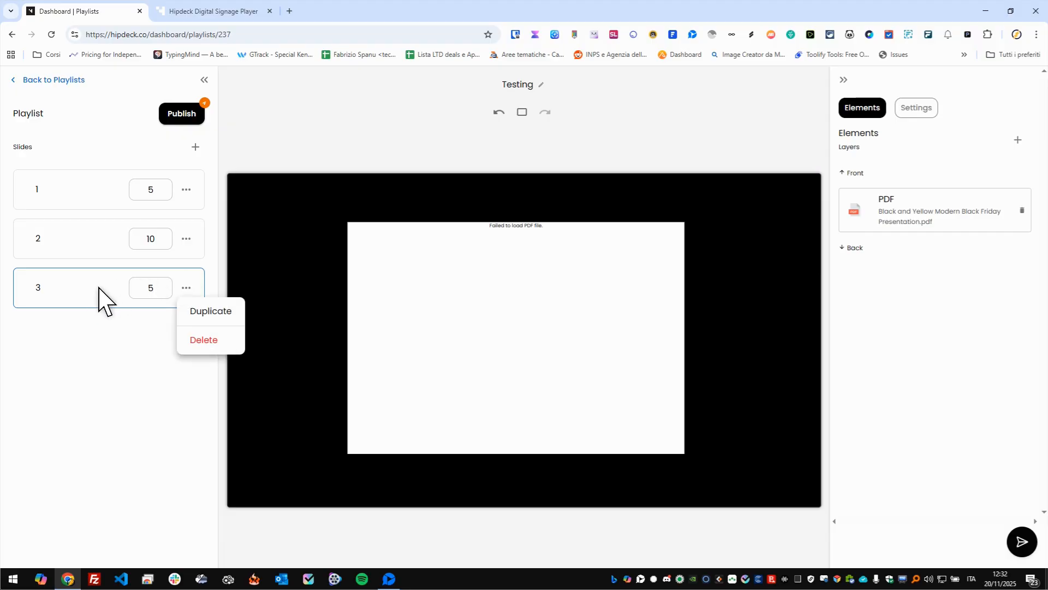
click(127, 324)
drag(115, 283, 101, 242)
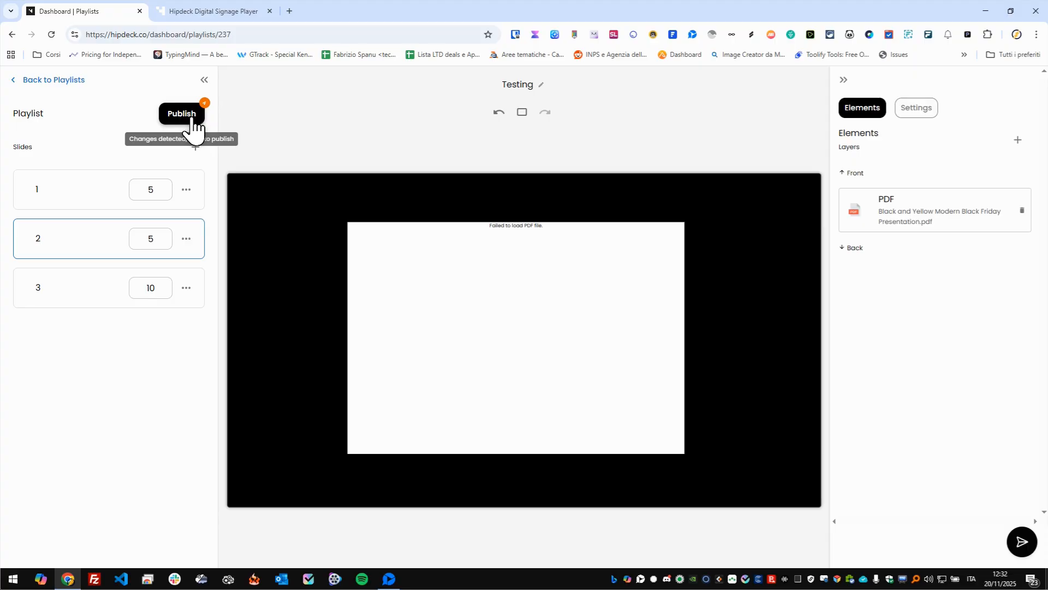
click(192, 125)
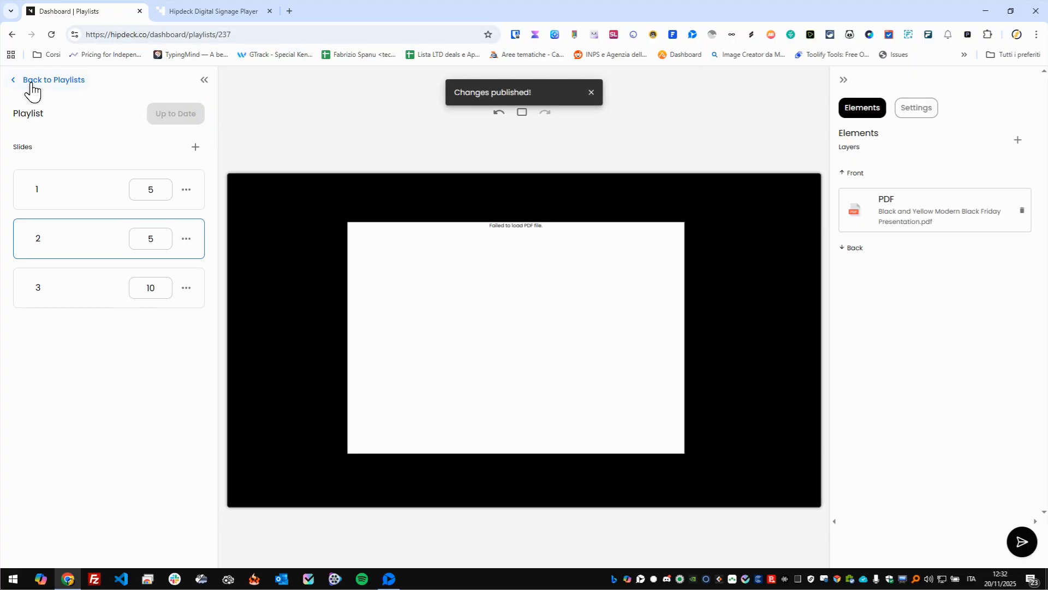
- Leave the playlist editor and create a new schedule named "test schedule" in the schedule group All
click(9, 87)
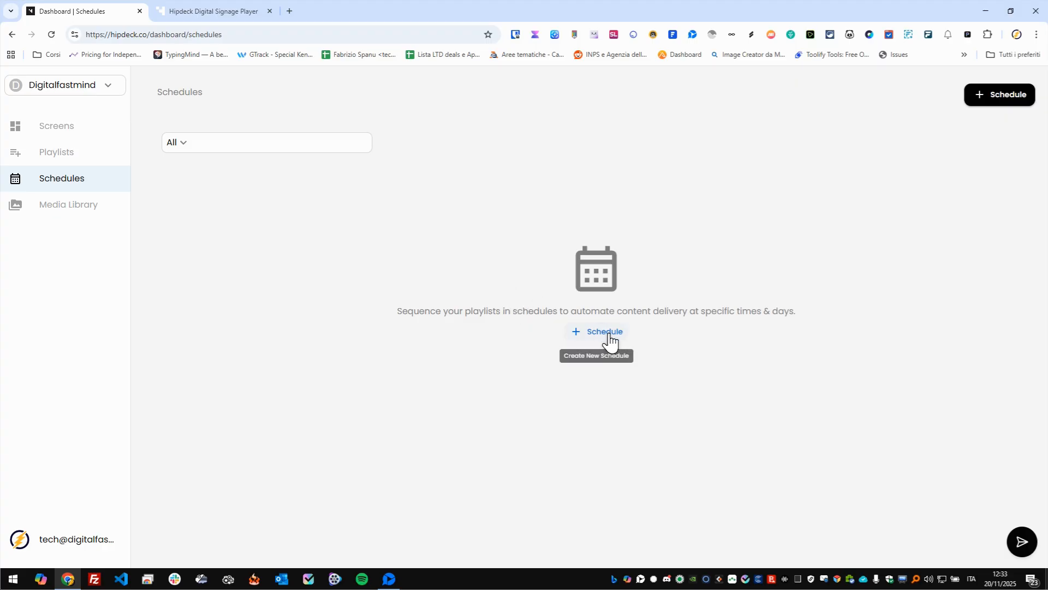
click(599, 336)
click(518, 308)
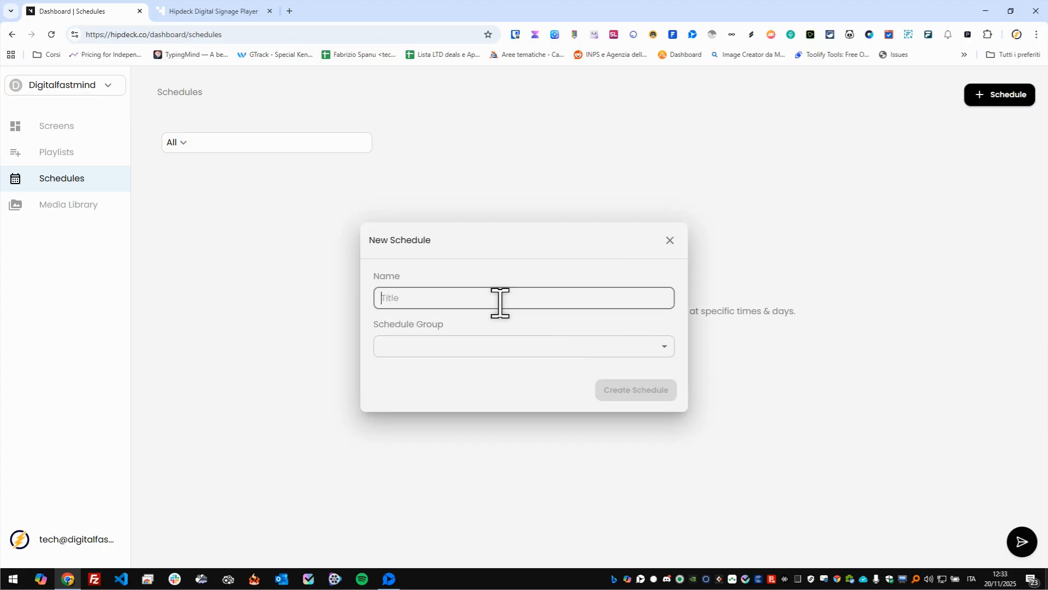
text(test schedule)
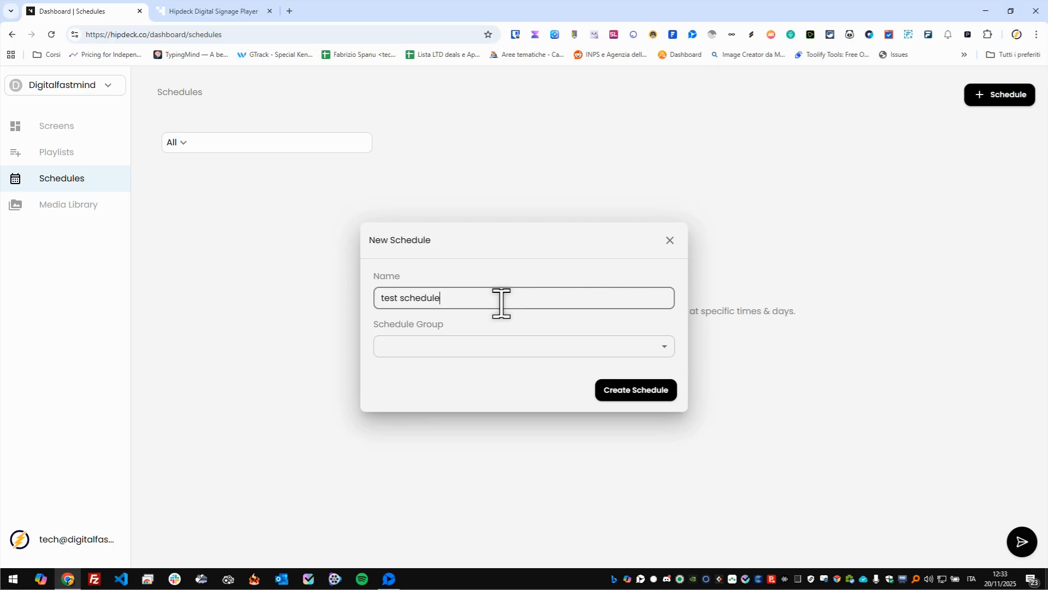
click(471, 348)
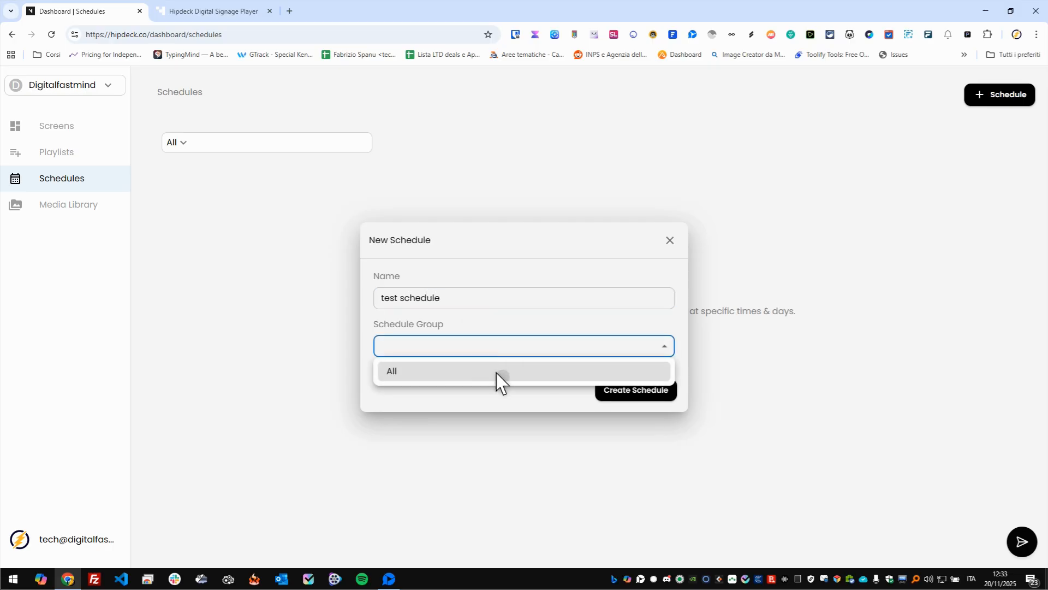
click(501, 376)
click(654, 391)
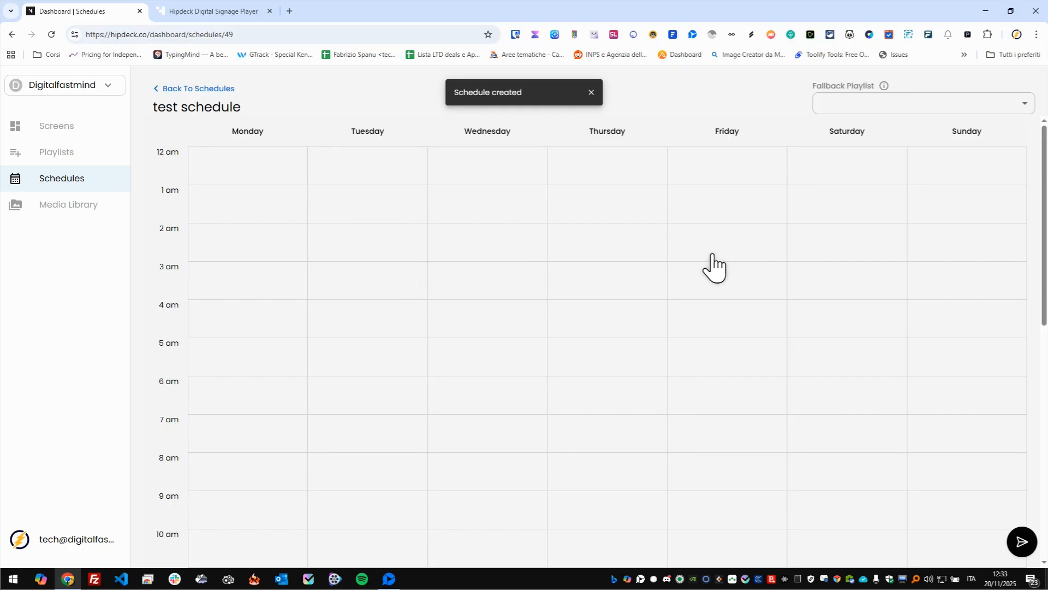
- Add the Testing playlist to the schedule on Friday from 4:00 am to 5:00 am
click(730, 328)
click(730, 328)
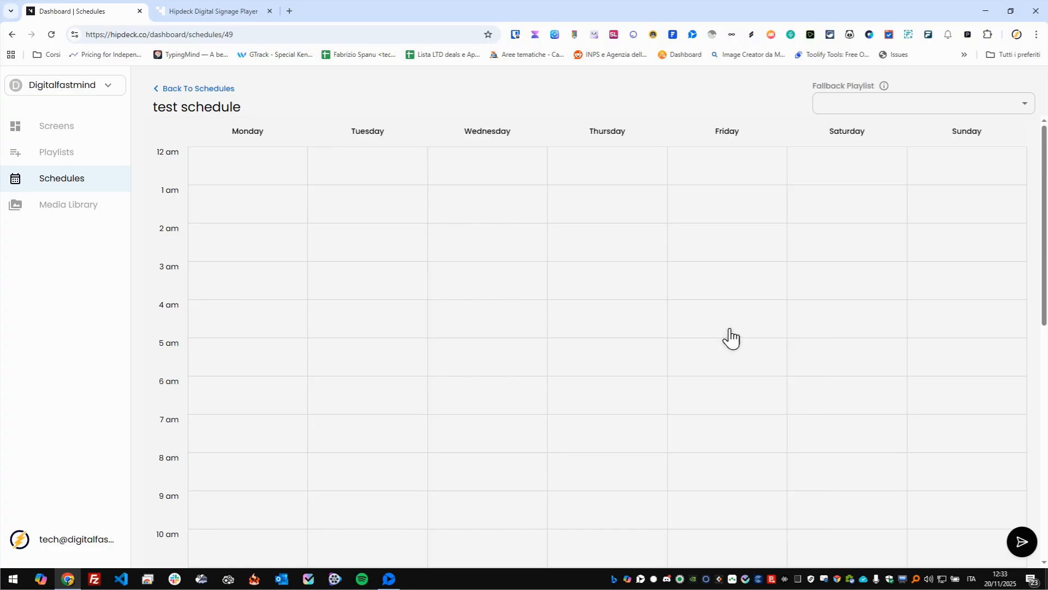
click(729, 328)
scroll(753, 427, down, 1)
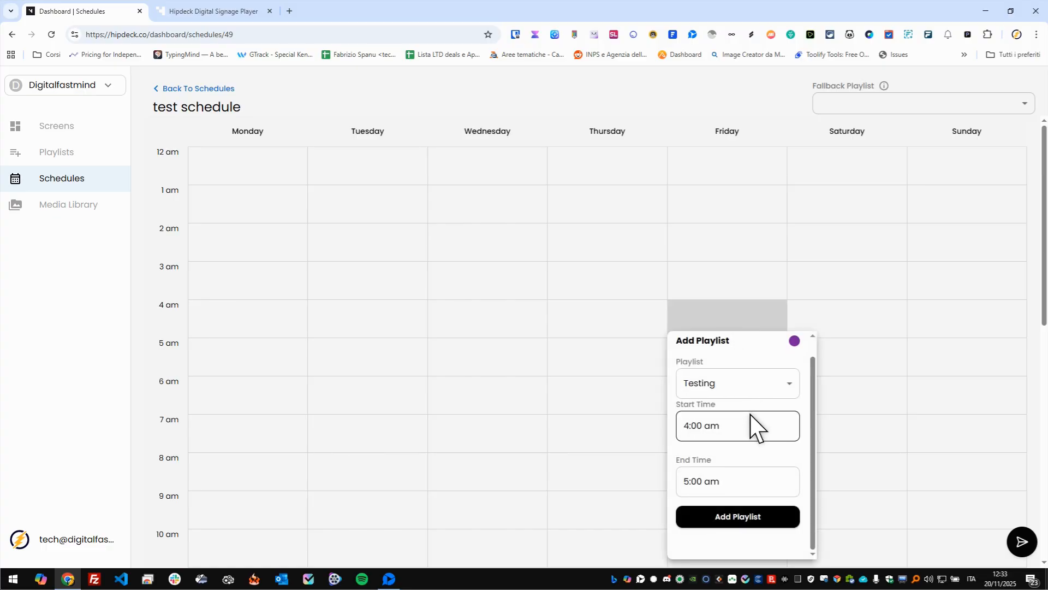
click(747, 517)
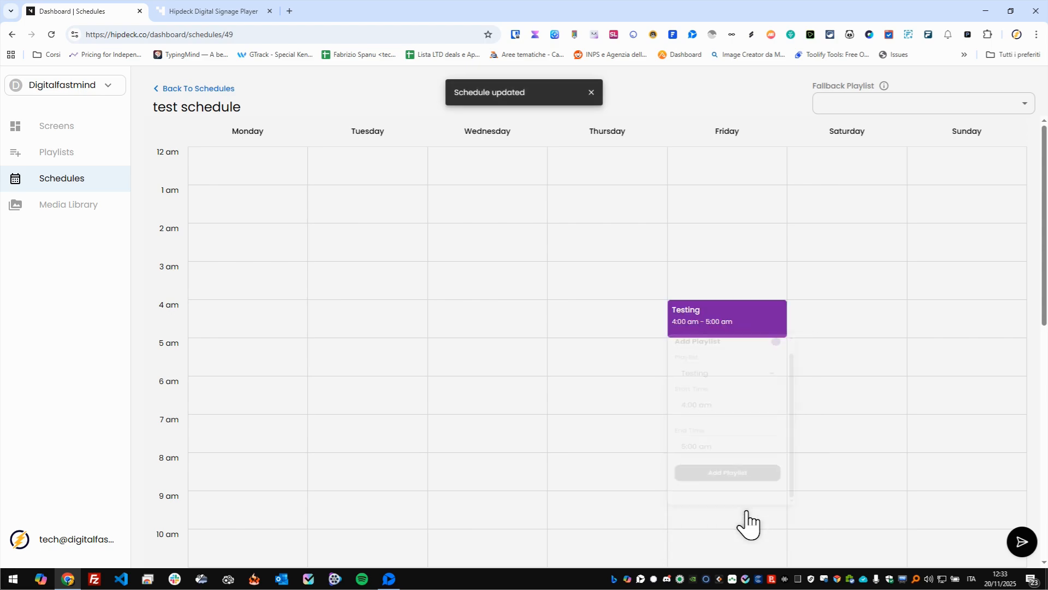
- Set the start time of Friday's Testing entry to 4:30 am and save the change
drag(723, 310, 735, 279)
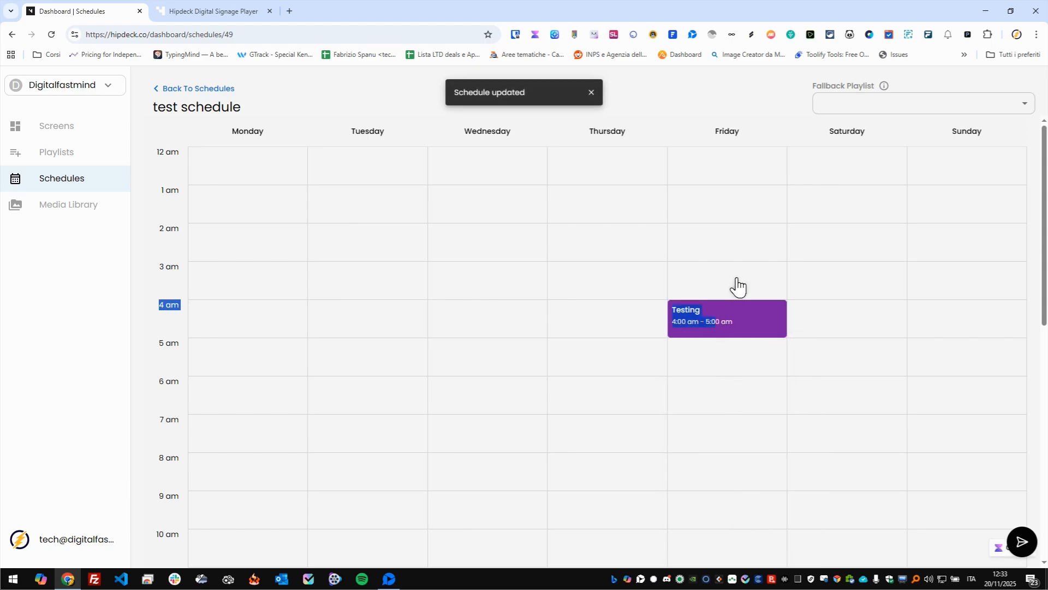
click(743, 333)
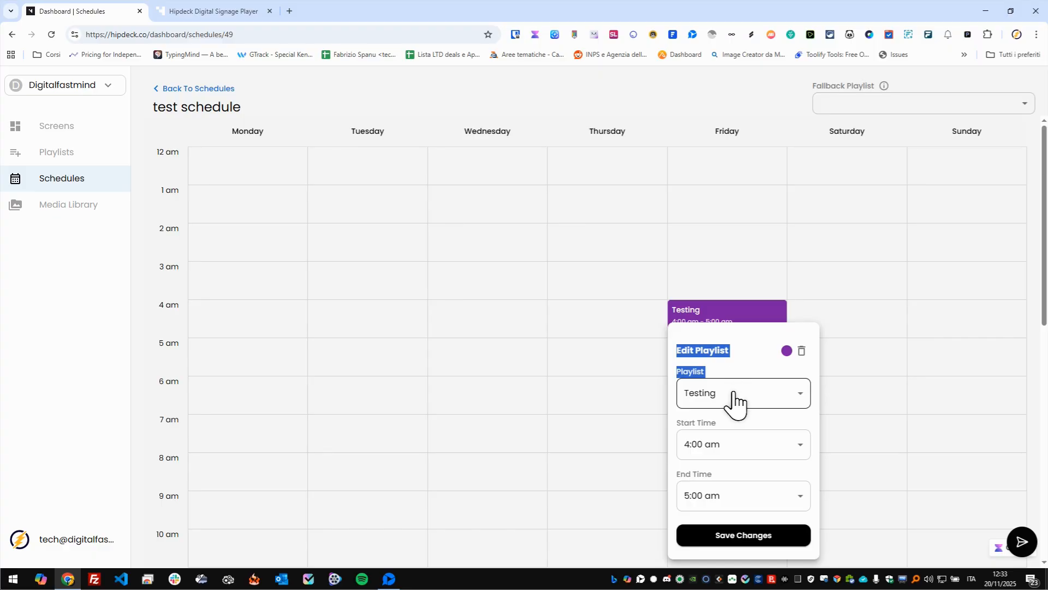
click(798, 459)
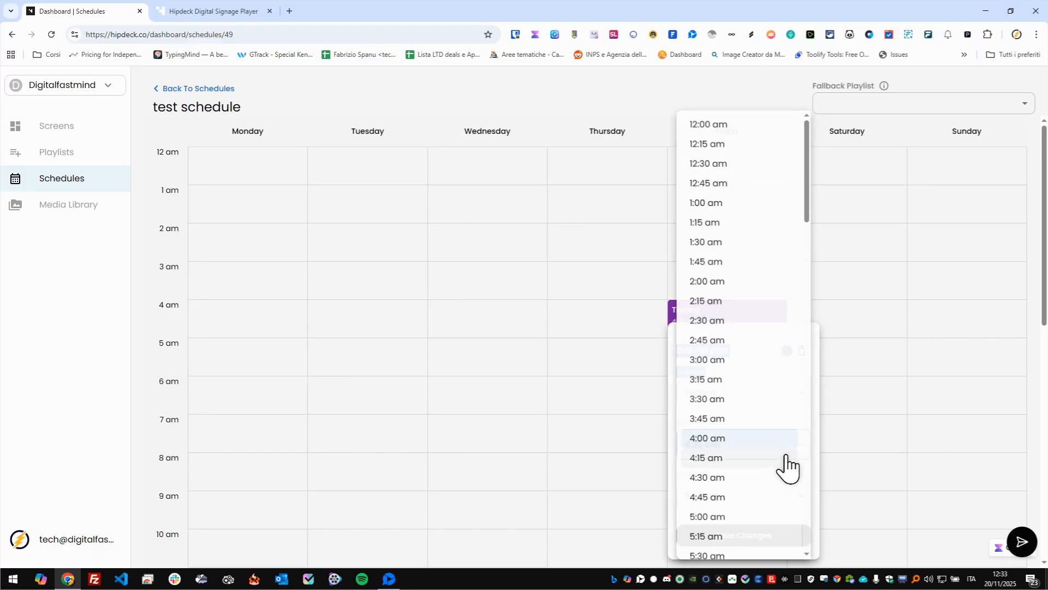
click(754, 479)
click(762, 538)
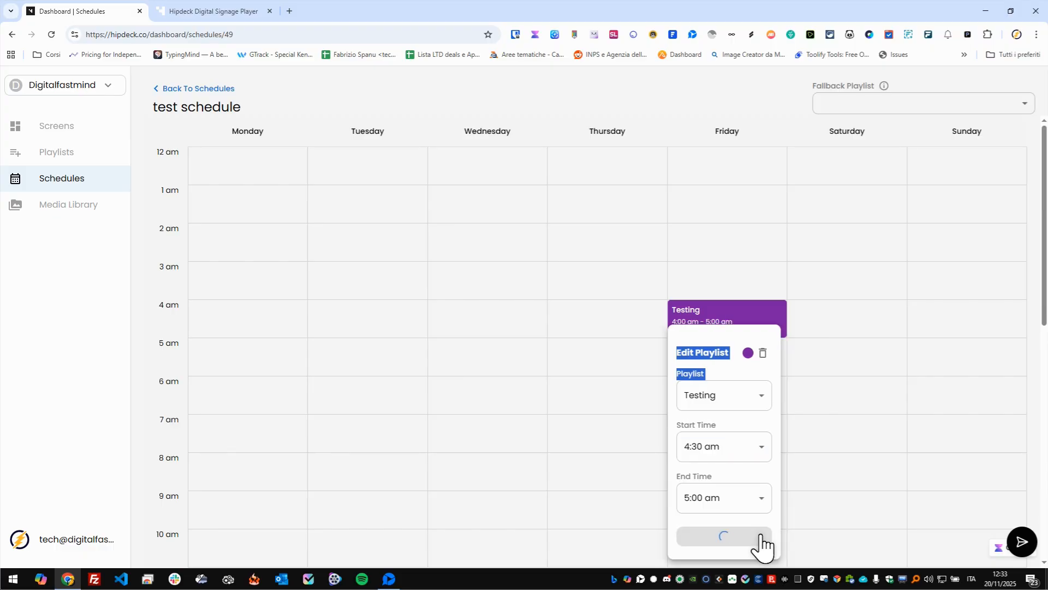
- Change the colour of Friday's Testing entry to yellow and save the change
click(751, 356)
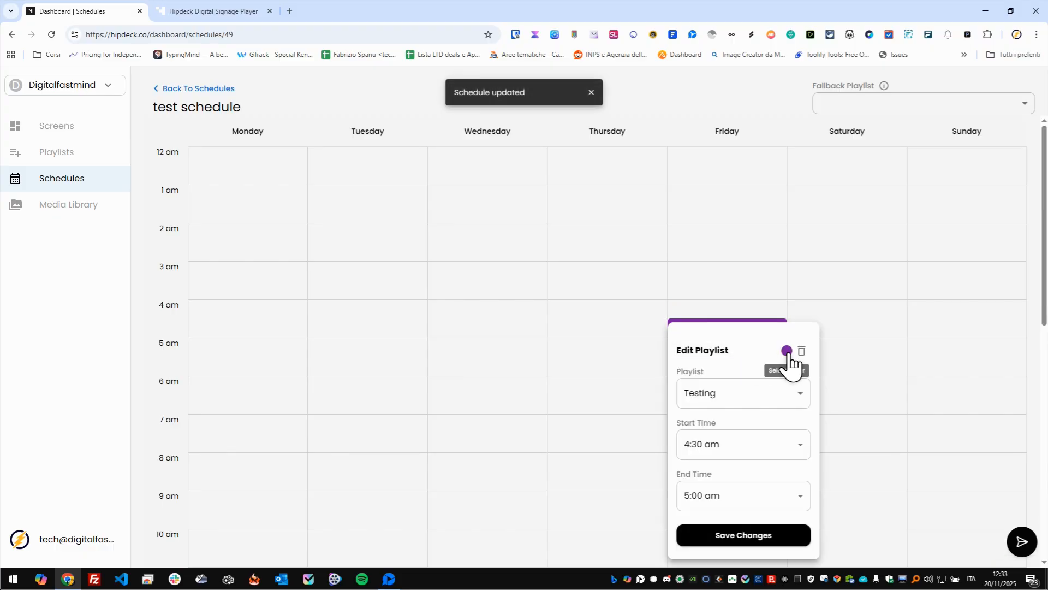
click(787, 351)
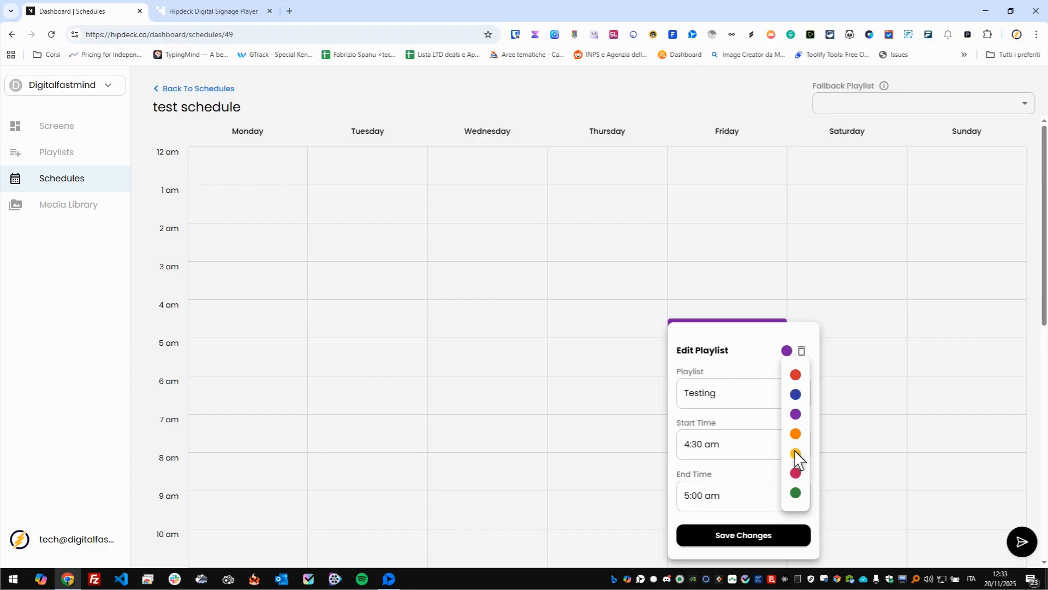
click(795, 453)
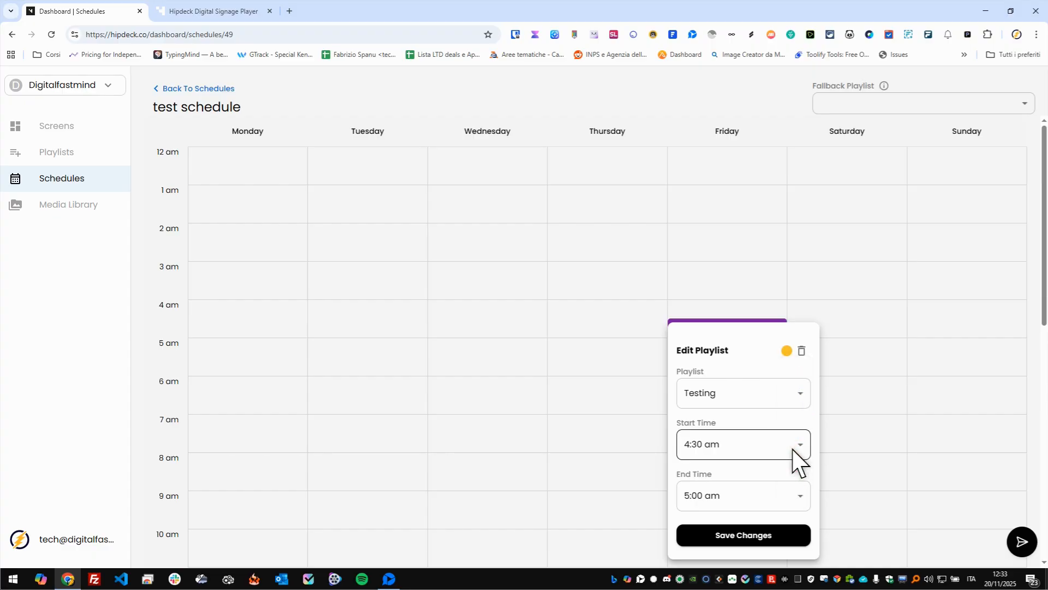
click(745, 540)
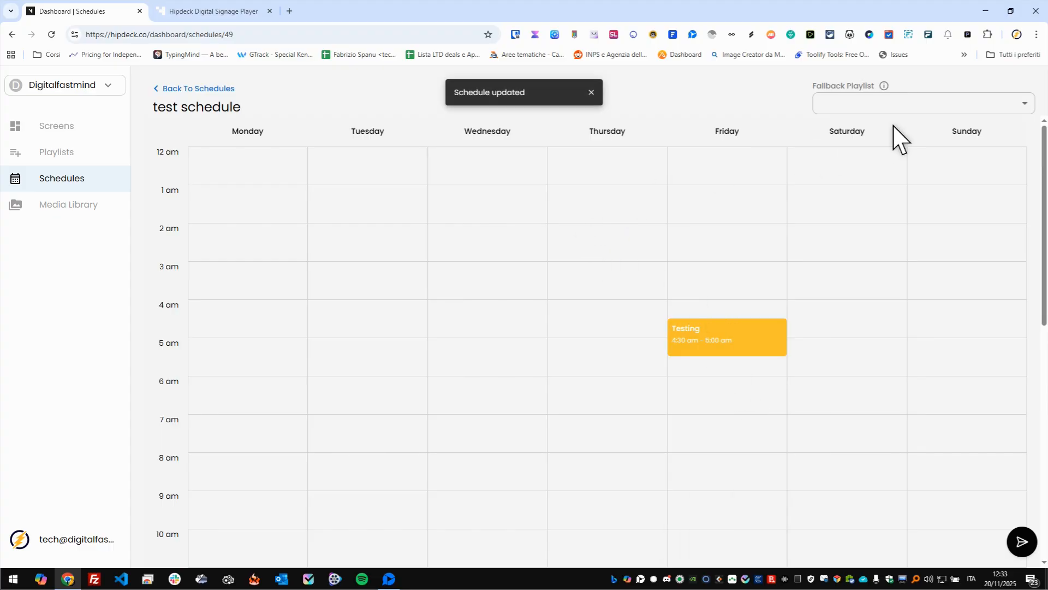
- Check the schedule's Fallback Playlist choices, and inspect the Test screen's entry and its playback in the Hipdeck Digital Signage Player
click(1019, 106)
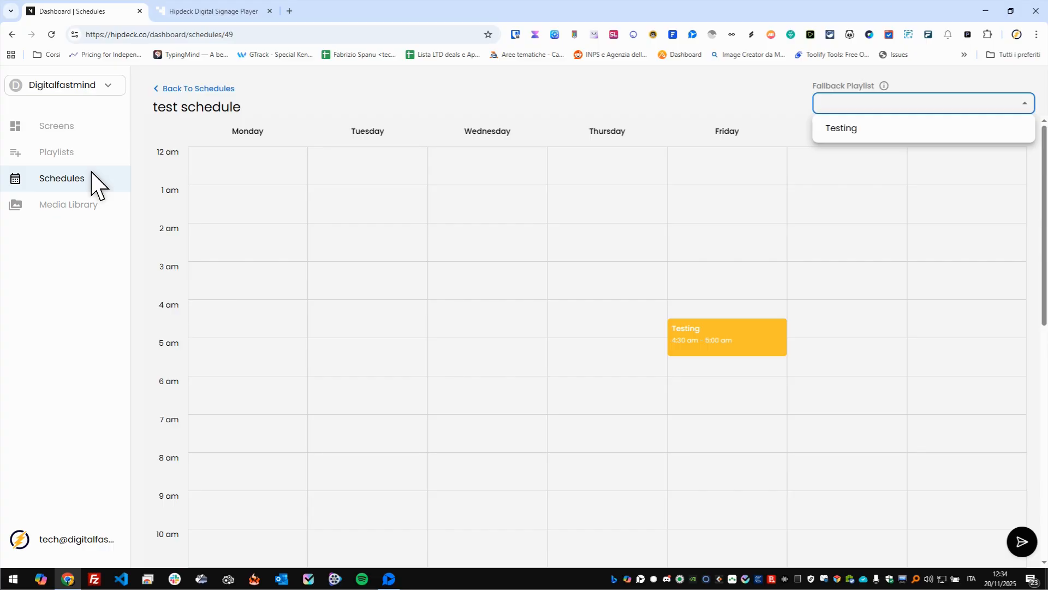
click(76, 126)
click(89, 127)
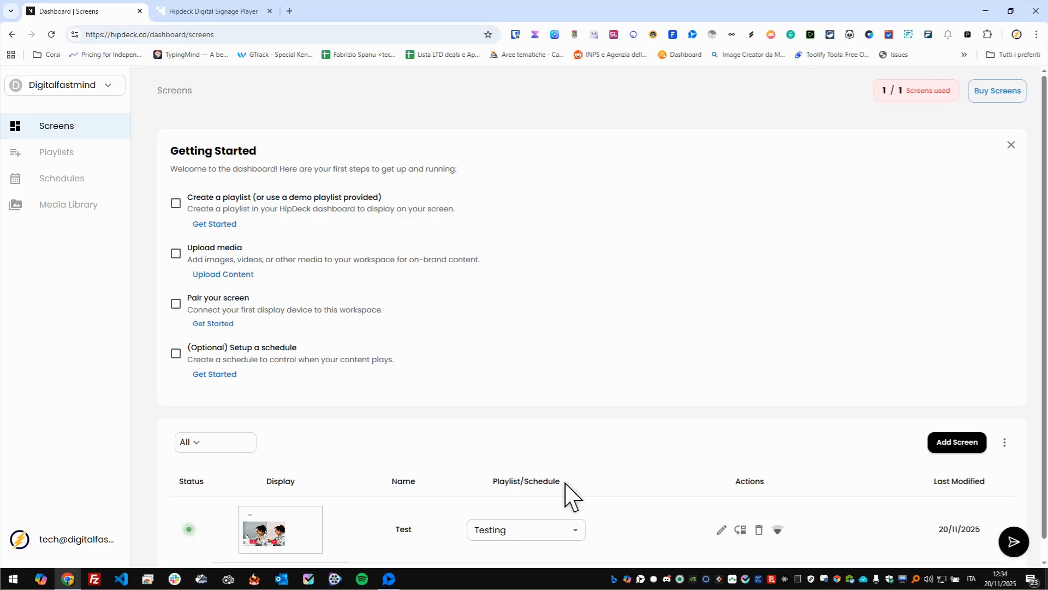
scroll(568, 494, down, 1)
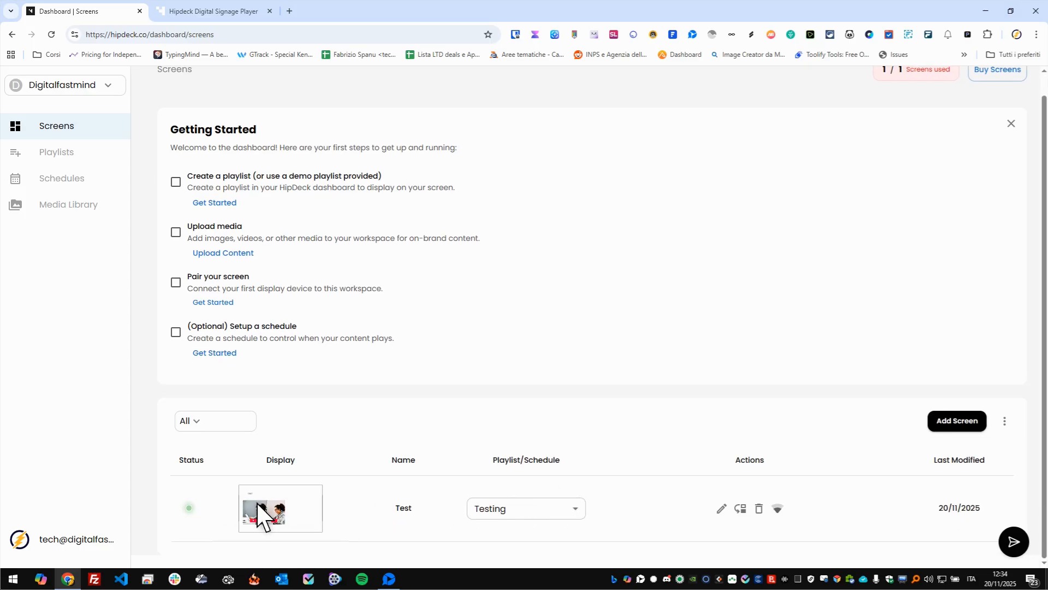
click(221, 11)
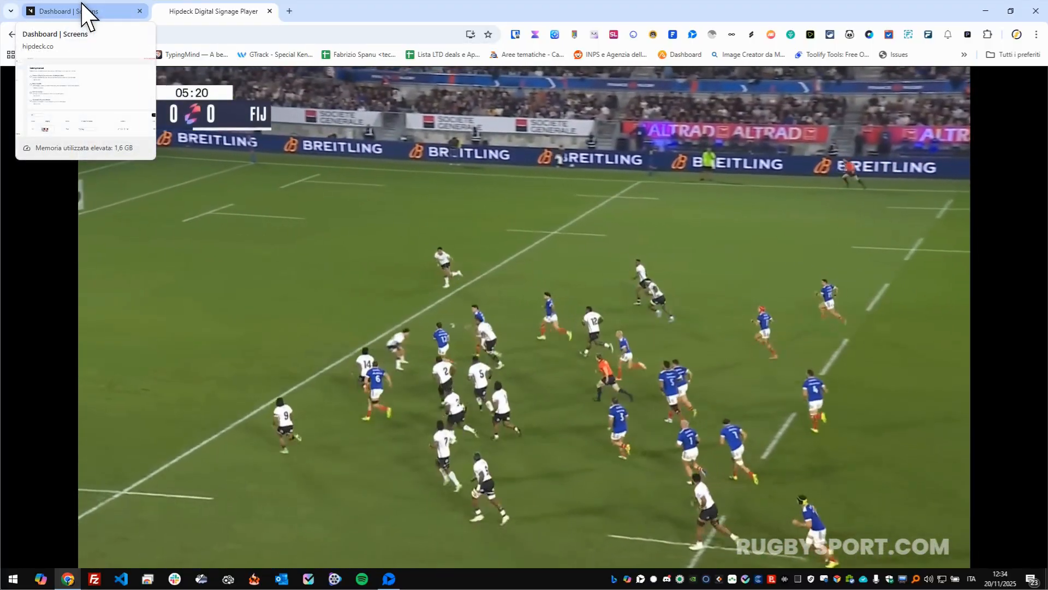
click(84, 11)
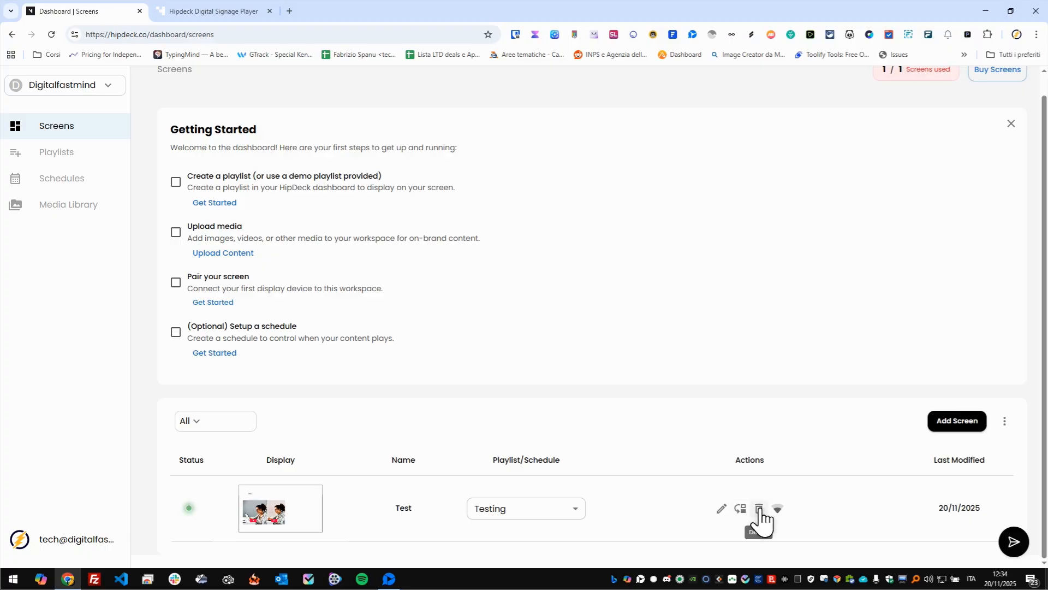
click(777, 505)
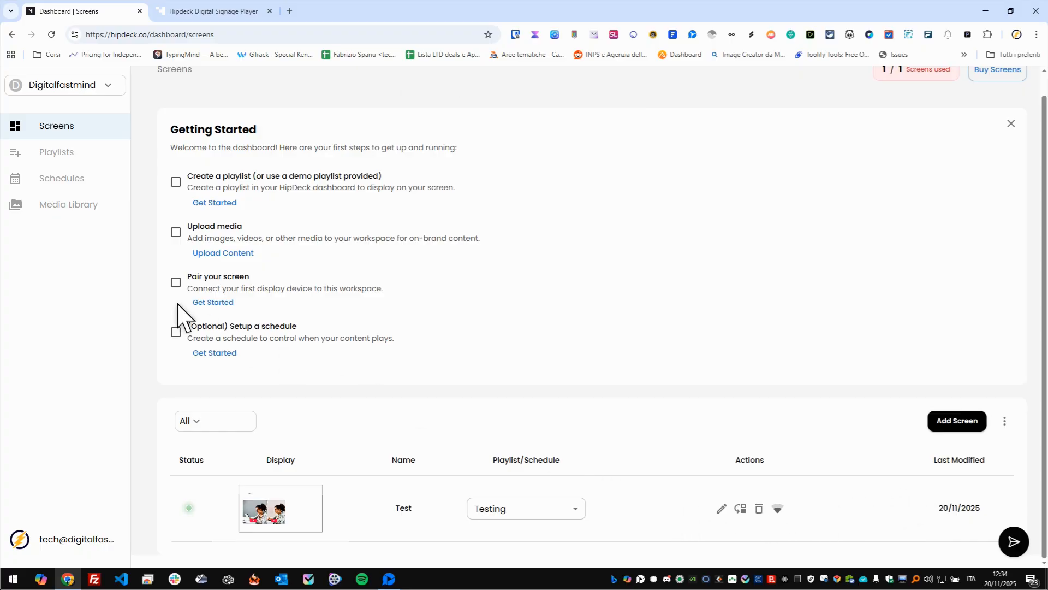
- Create a folder named "test1" under Assets in the media library
click(73, 206)
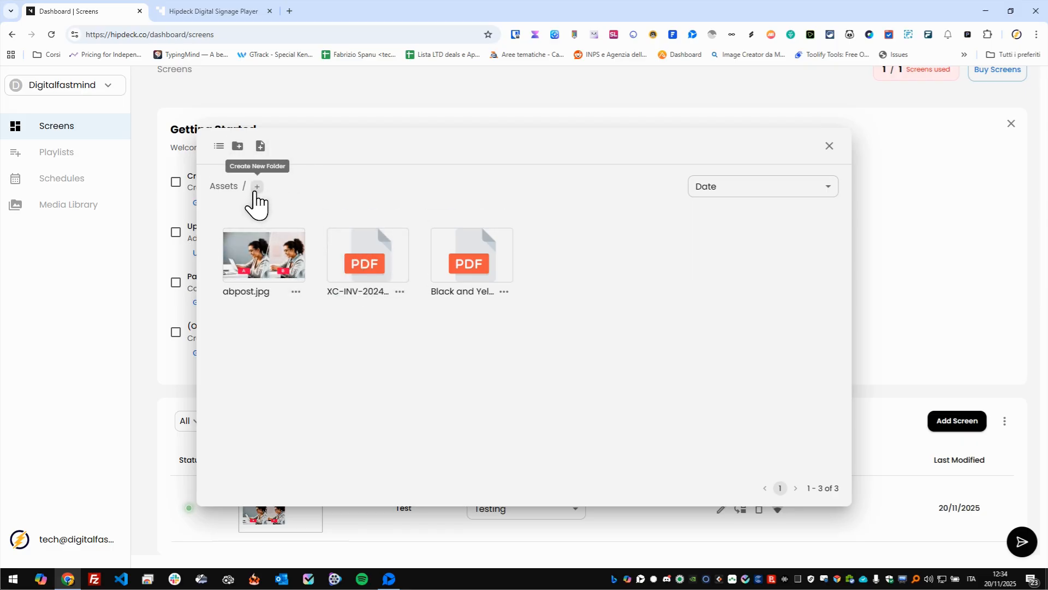
click(257, 187)
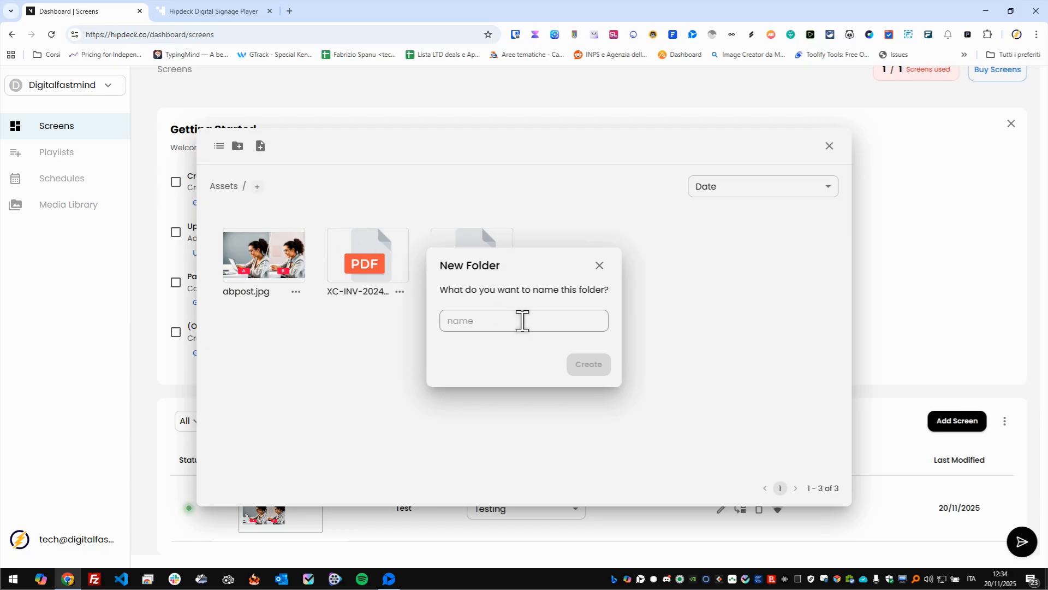
click(527, 322)
text(test1)
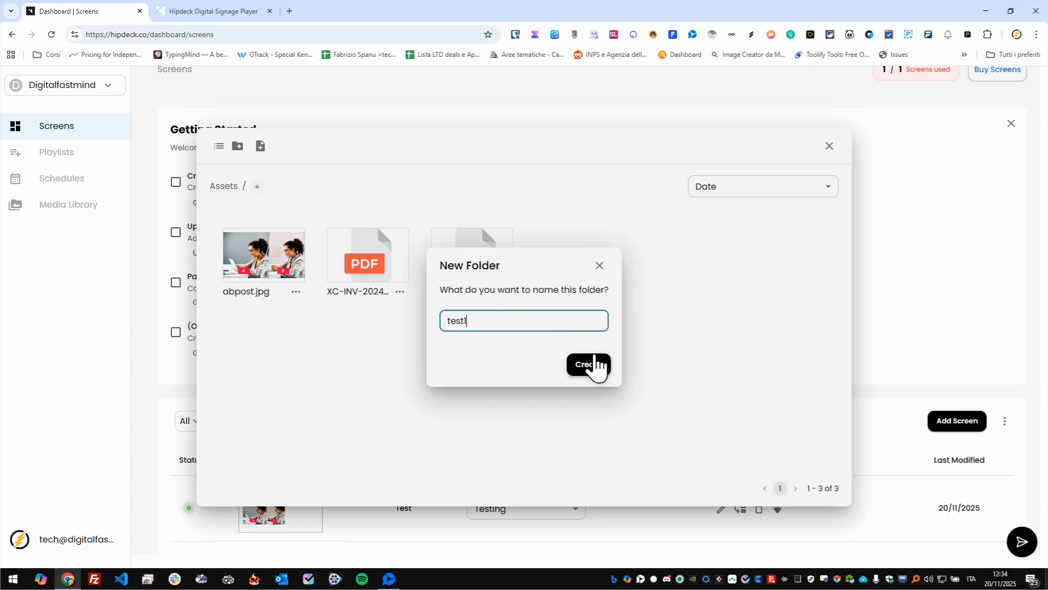
click(589, 363)
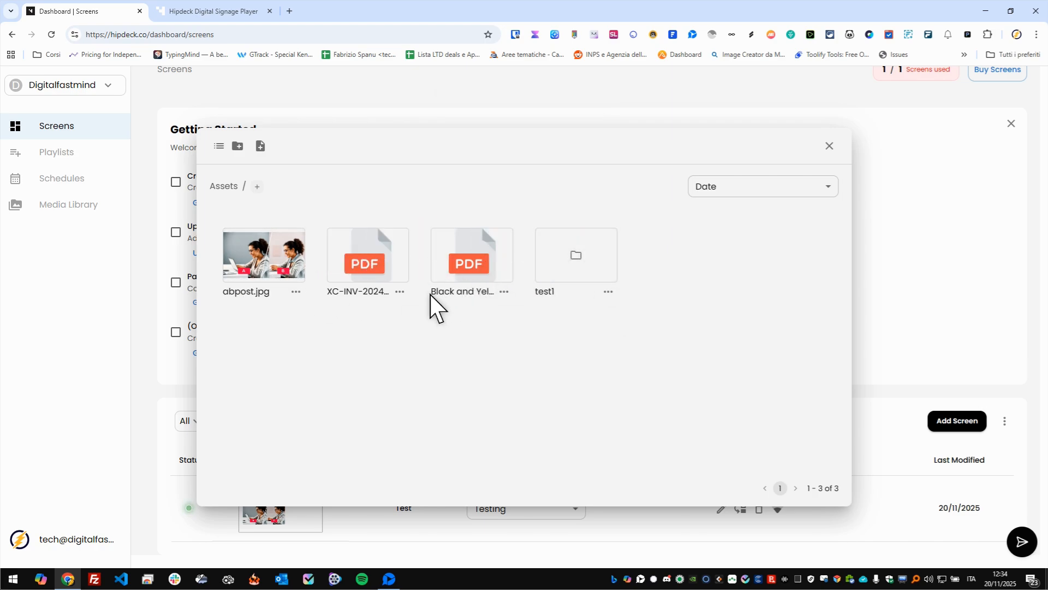
- Try to move the XC-INV PDF asset directly into the test1 folder
drag(349, 269, 573, 259)
click(472, 348)
drag(350, 282, 585, 269)
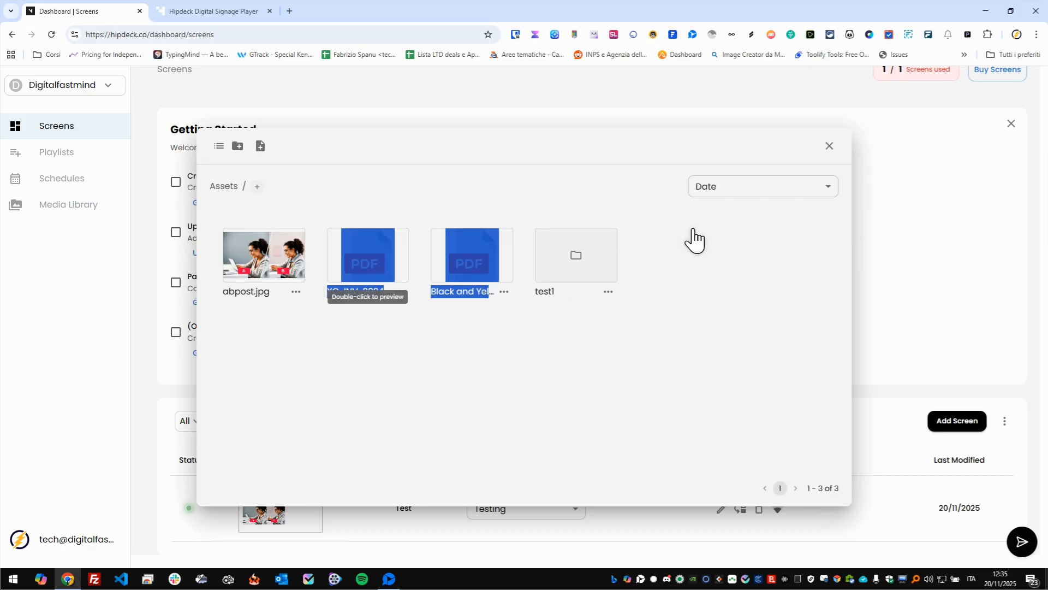
click(629, 298)
click(295, 292)
click(314, 363)
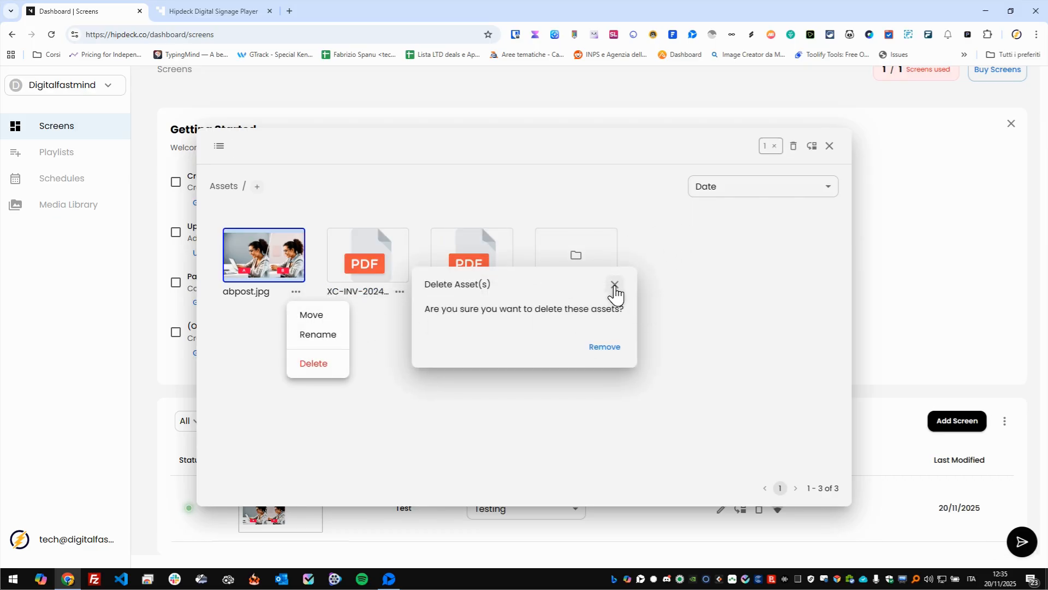
click(614, 285)
click(492, 331)
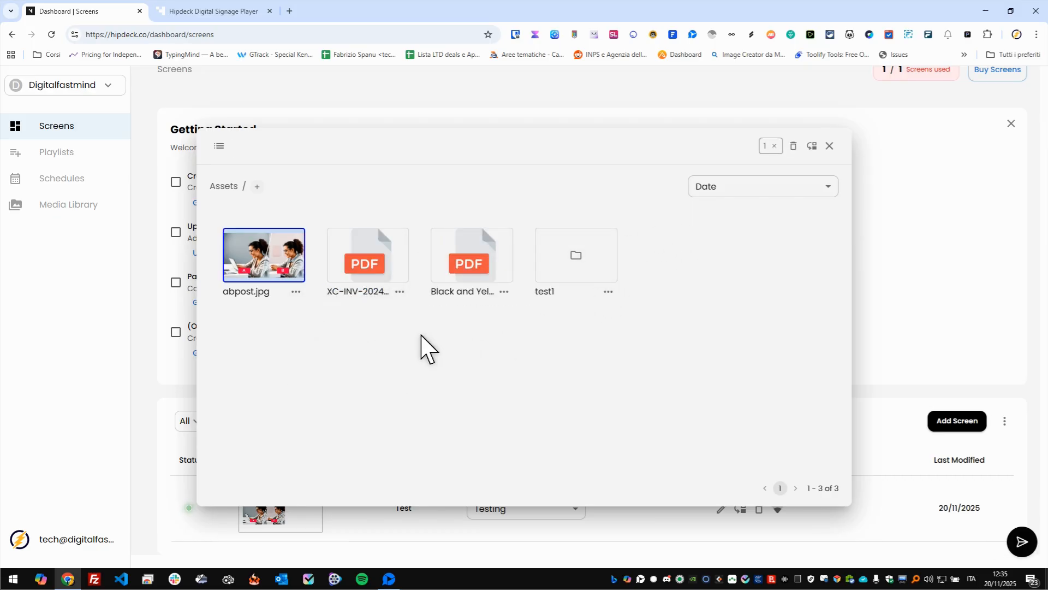
- Move the abpost.jpg asset from Assets into the test1 folder and save the change
click(285, 266)
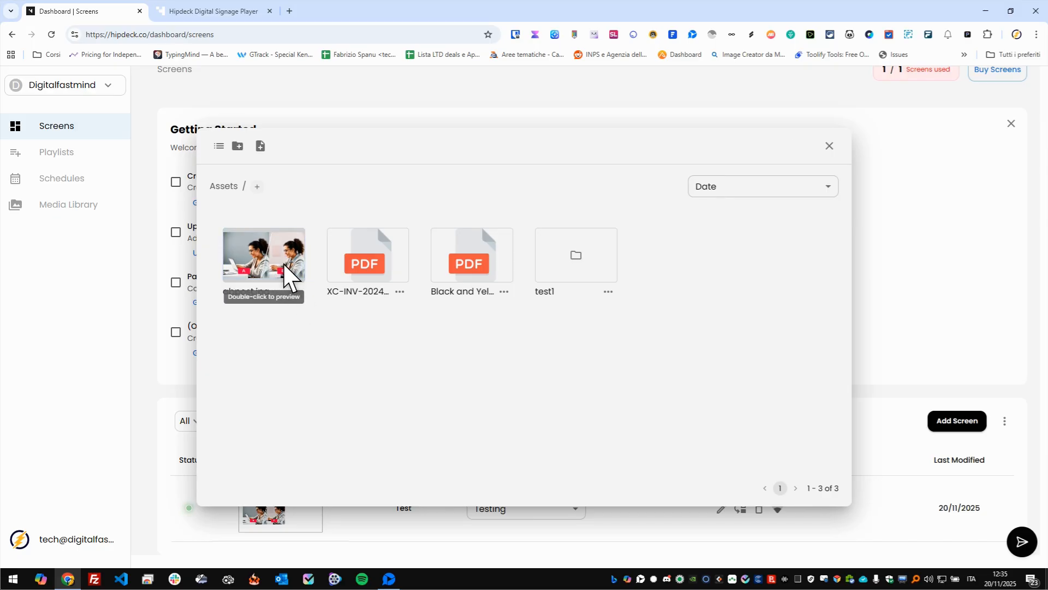
right_click(282, 258)
click(254, 299)
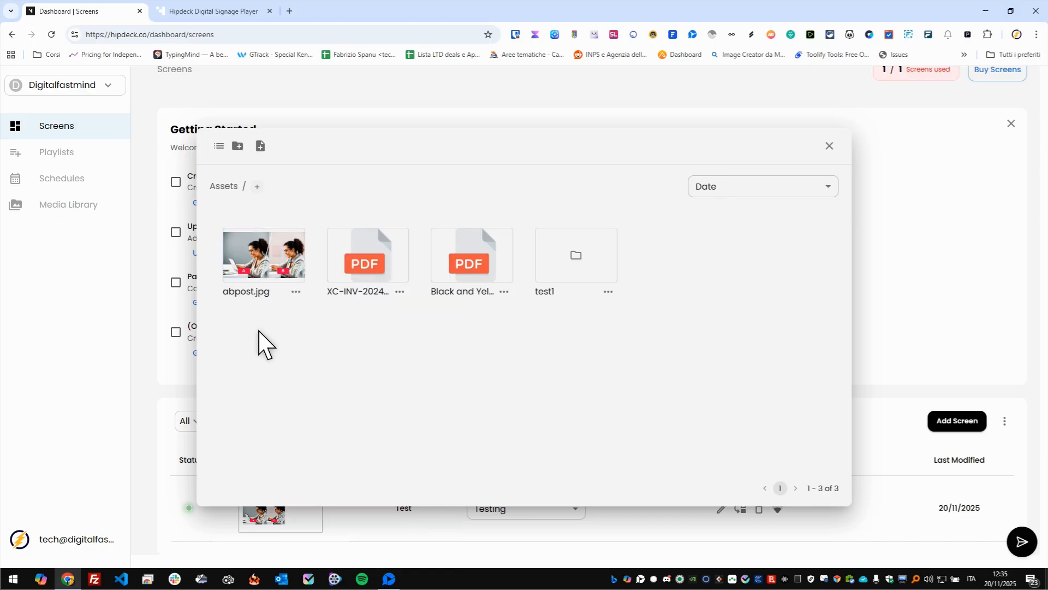
click(297, 292)
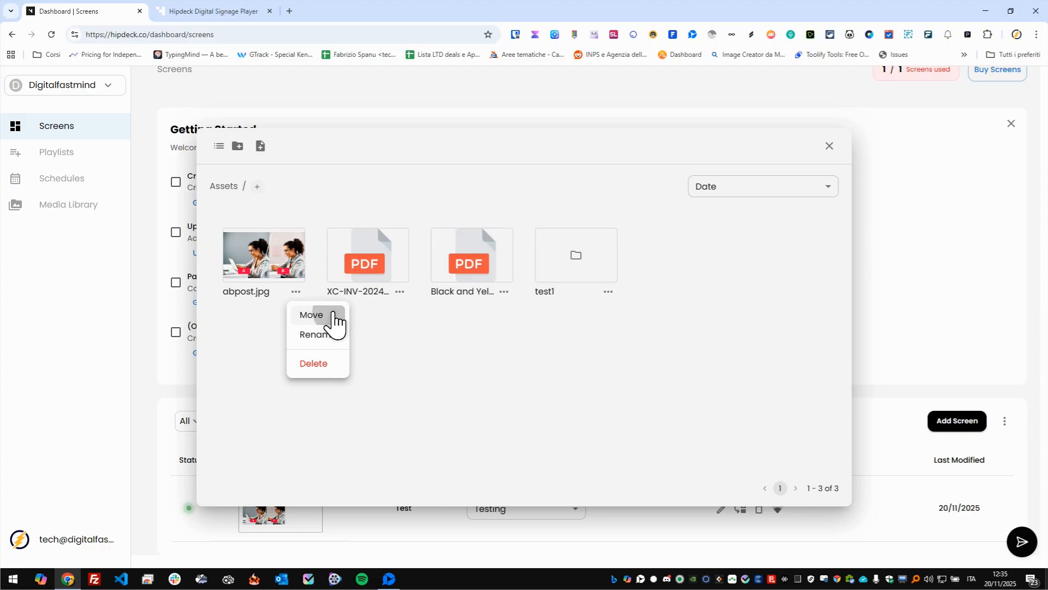
click(335, 314)
click(506, 327)
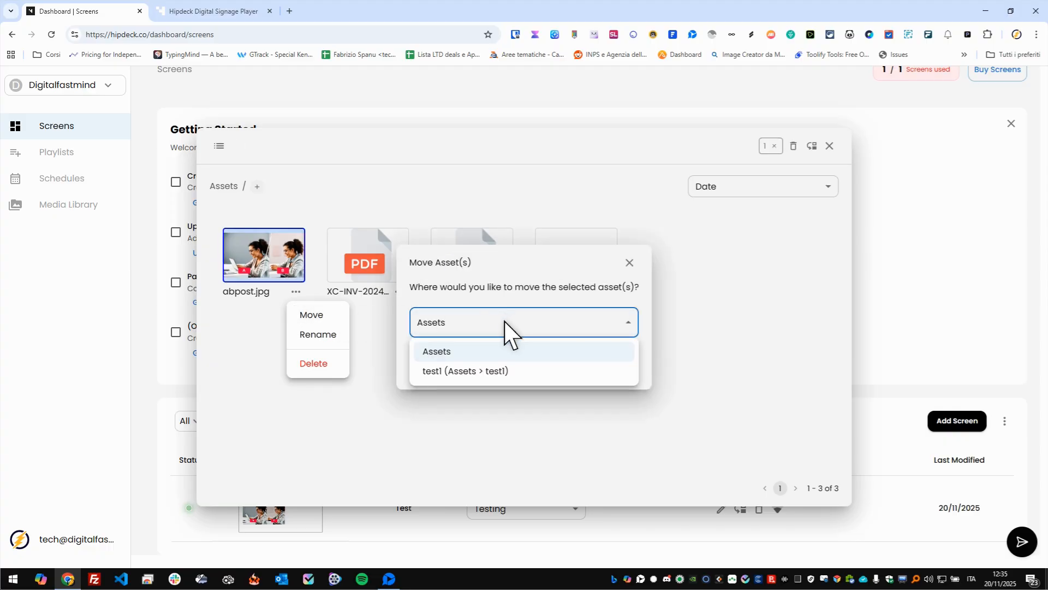
click(476, 371)
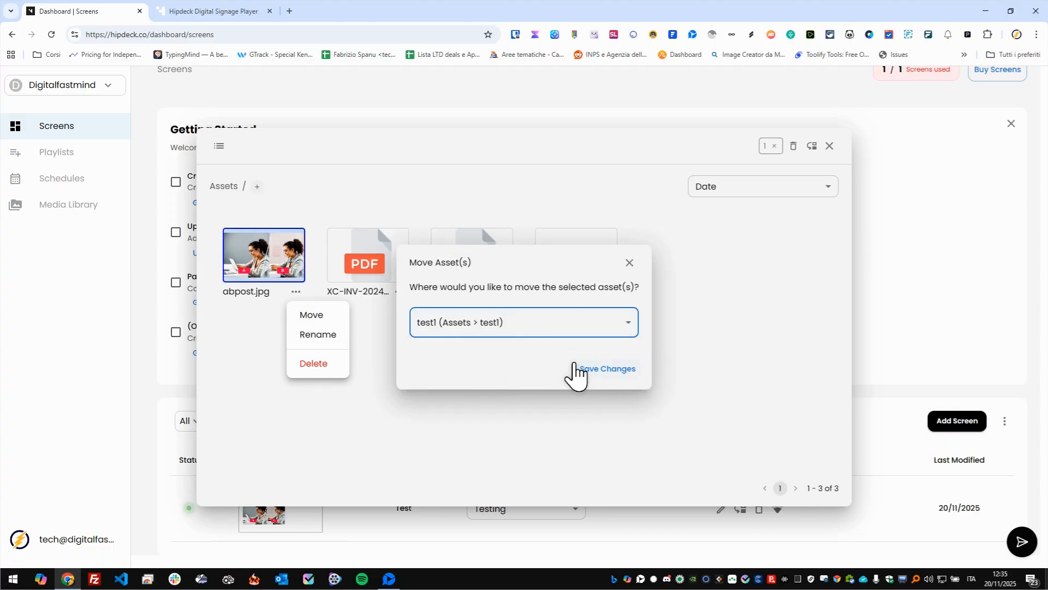
click(601, 373)
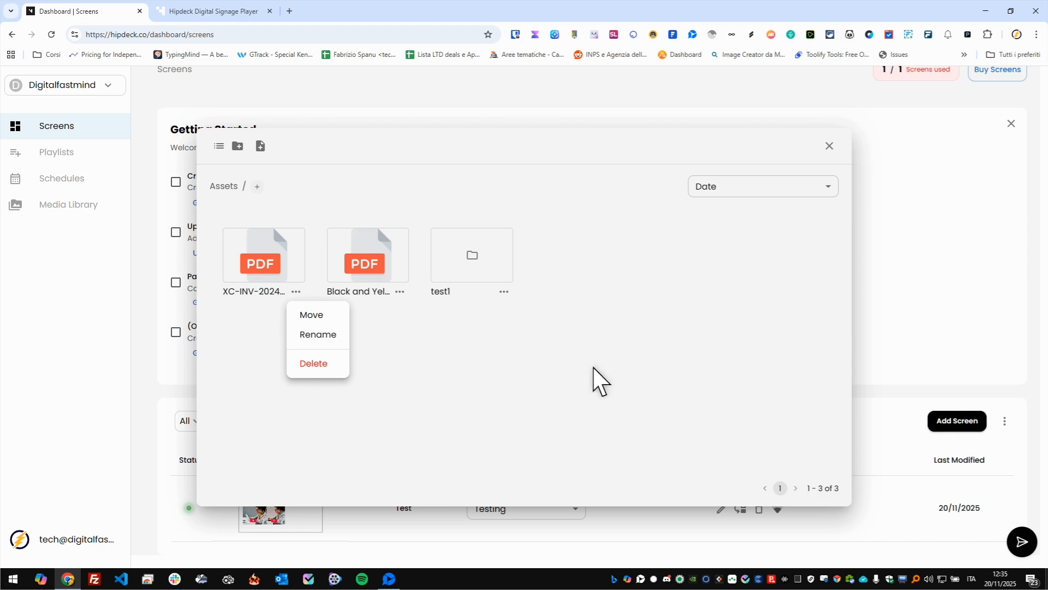
- Check the contents of the test1 folder and close the media library
click(454, 238)
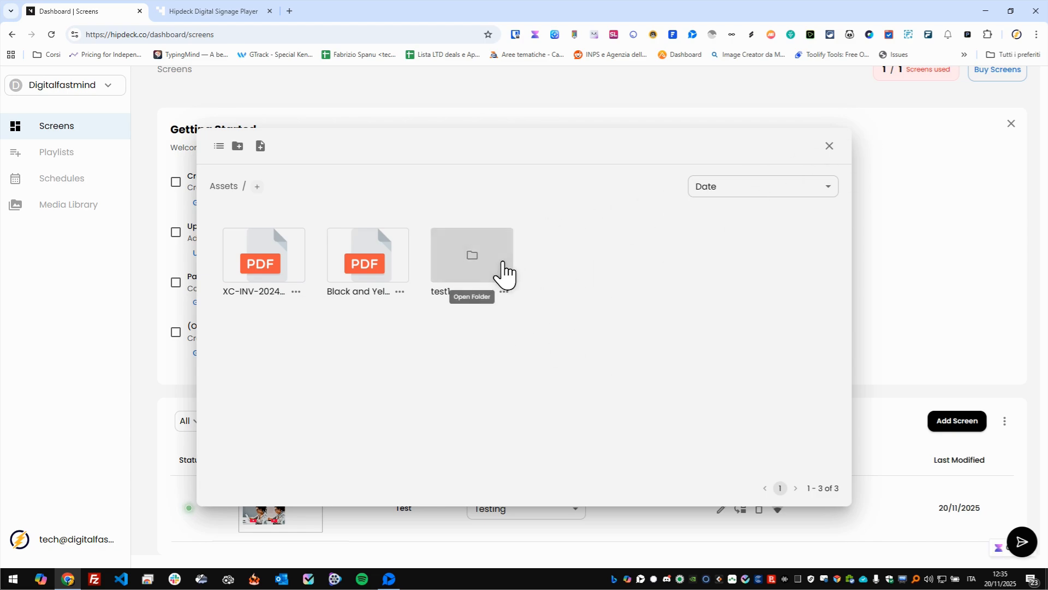
double_click(503, 262)
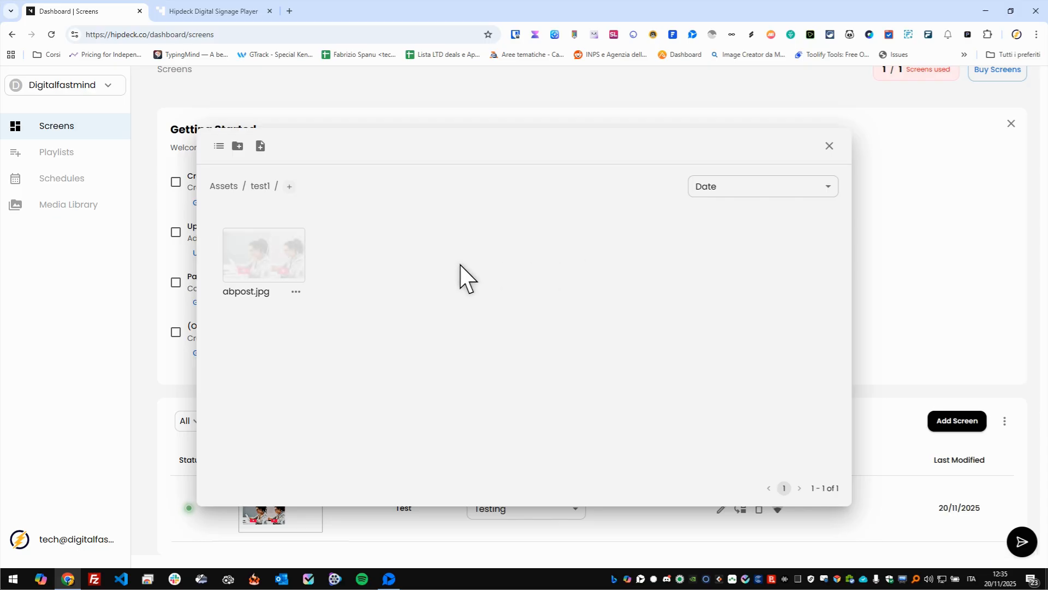
click(830, 146)
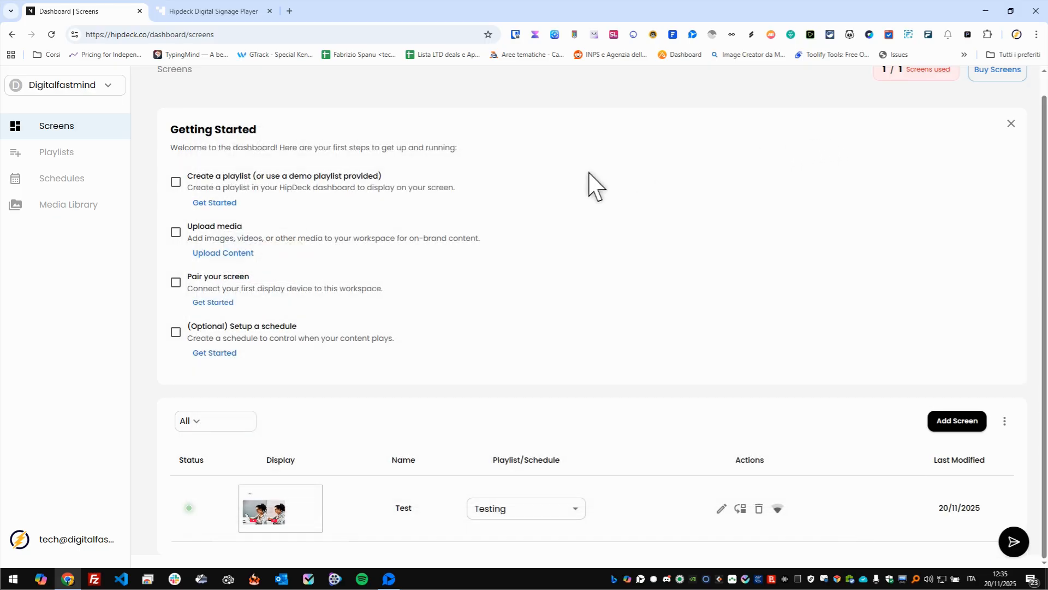
- Open the Testing playlist for editing and move slide 1's TEXT element to about X 551, Y 172
click(64, 148)
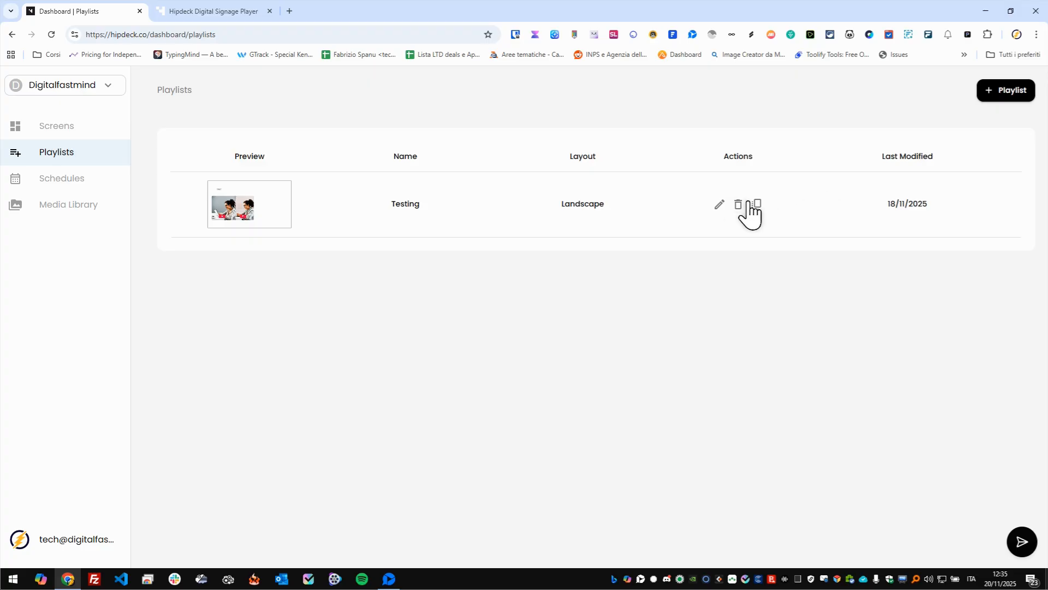
click(720, 205)
drag(368, 343, 450, 346)
click(310, 247)
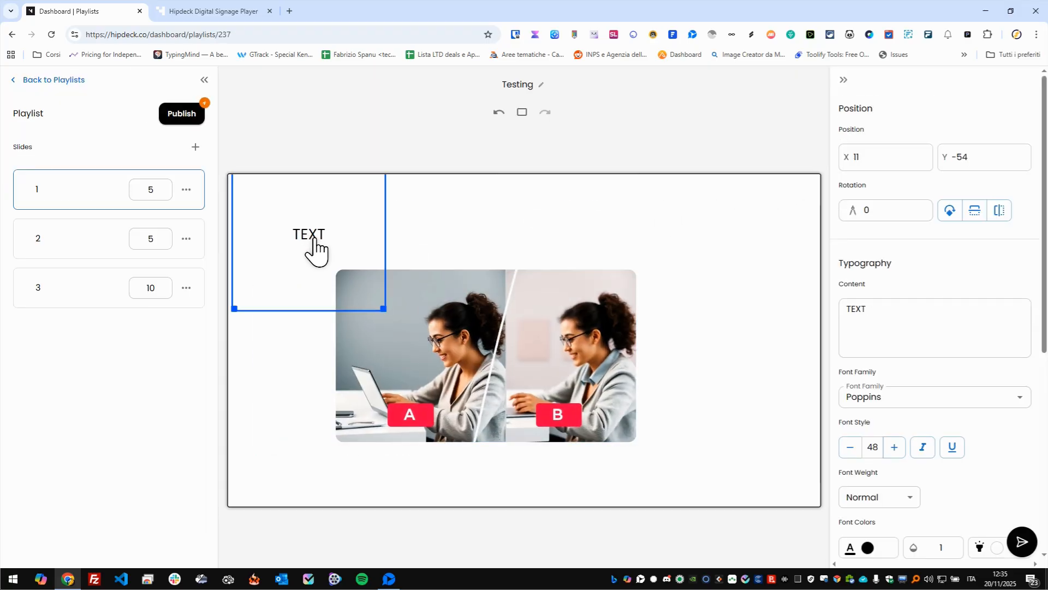
drag(361, 232, 420, 280)
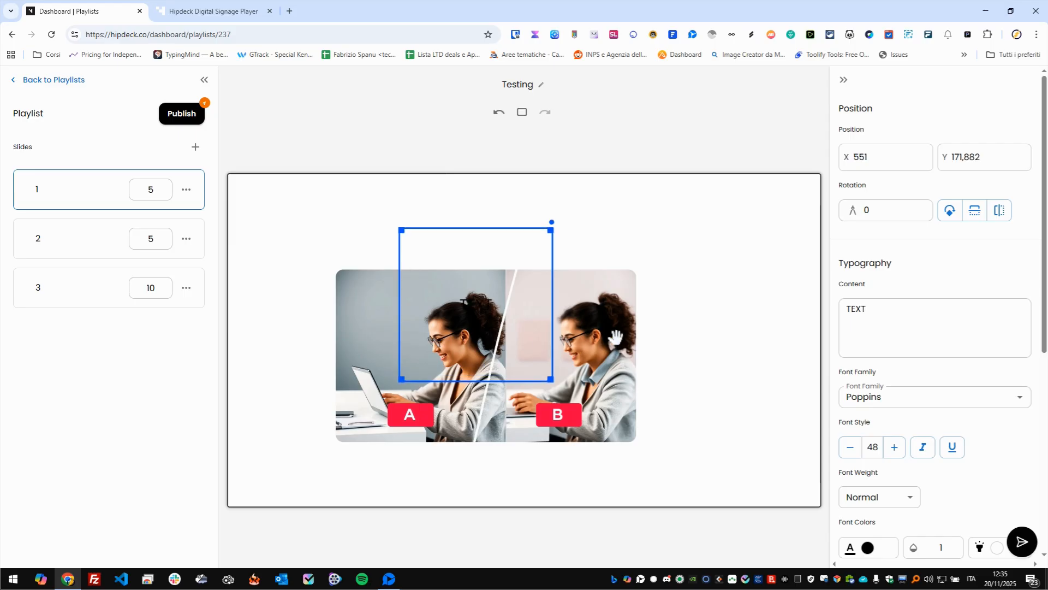
- Reposition the A/B image on slide 1 just below the TEXT element, at about X 473, Y 481
drag(581, 328, 680, 292)
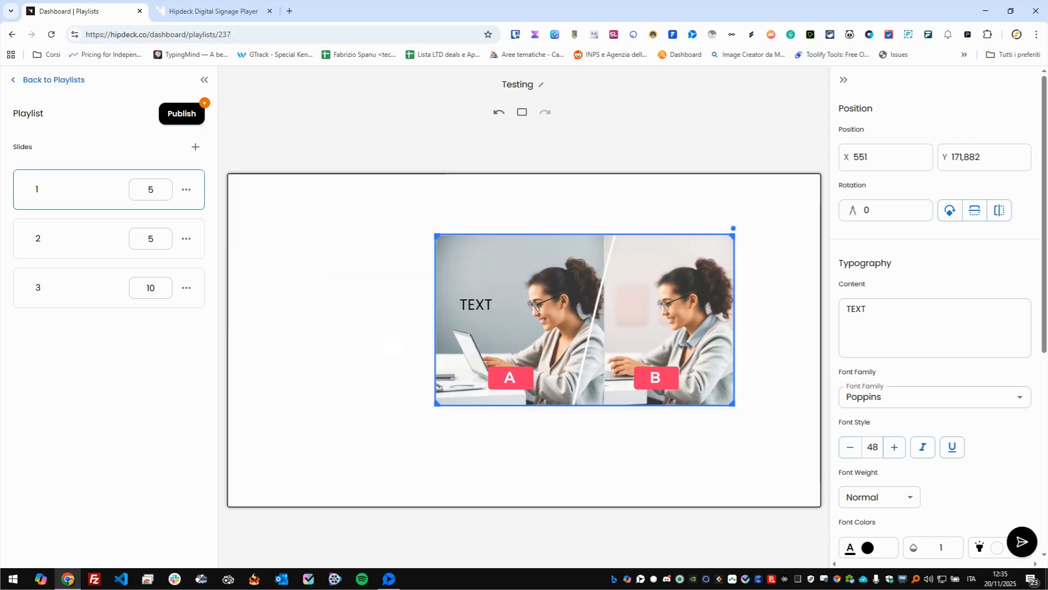
key(ctrl+z)
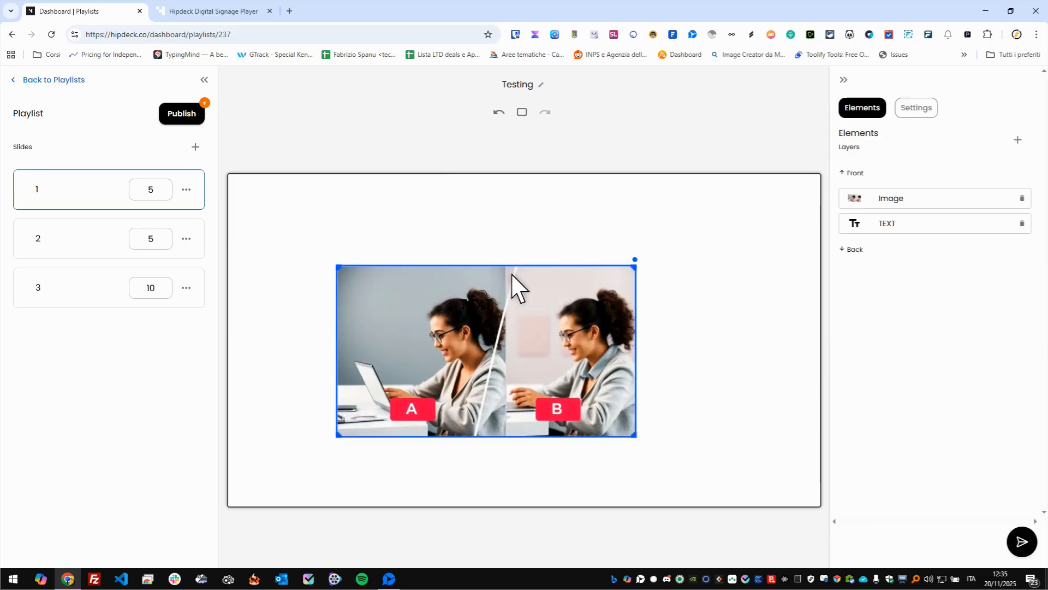
drag(554, 271, 608, 325)
drag(614, 365, 598, 370)
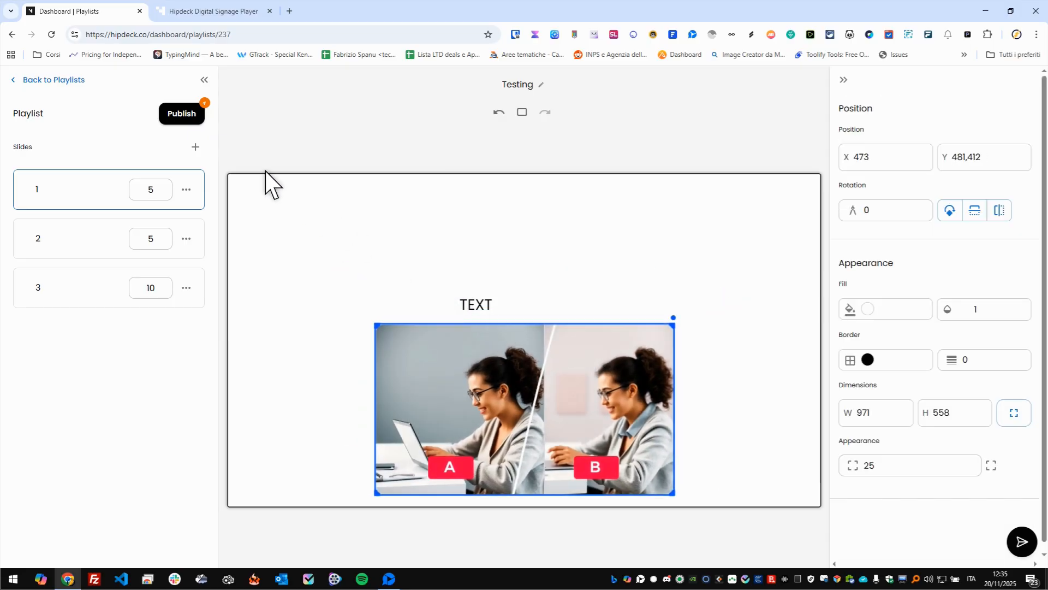
- Publish the Testing playlist's changes and return to the list of playlists
click(186, 116)
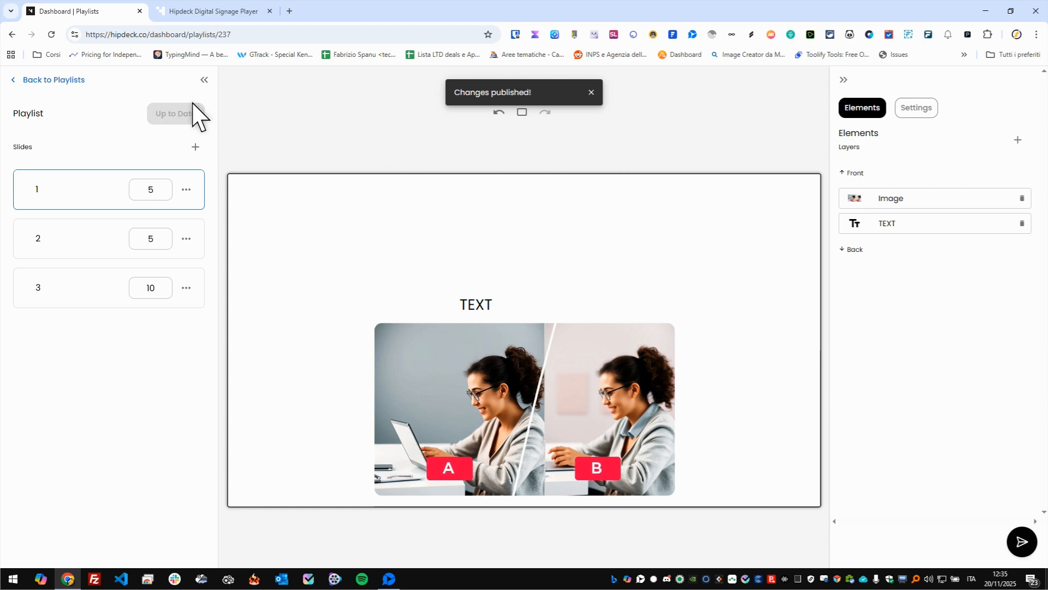
click(21, 82)
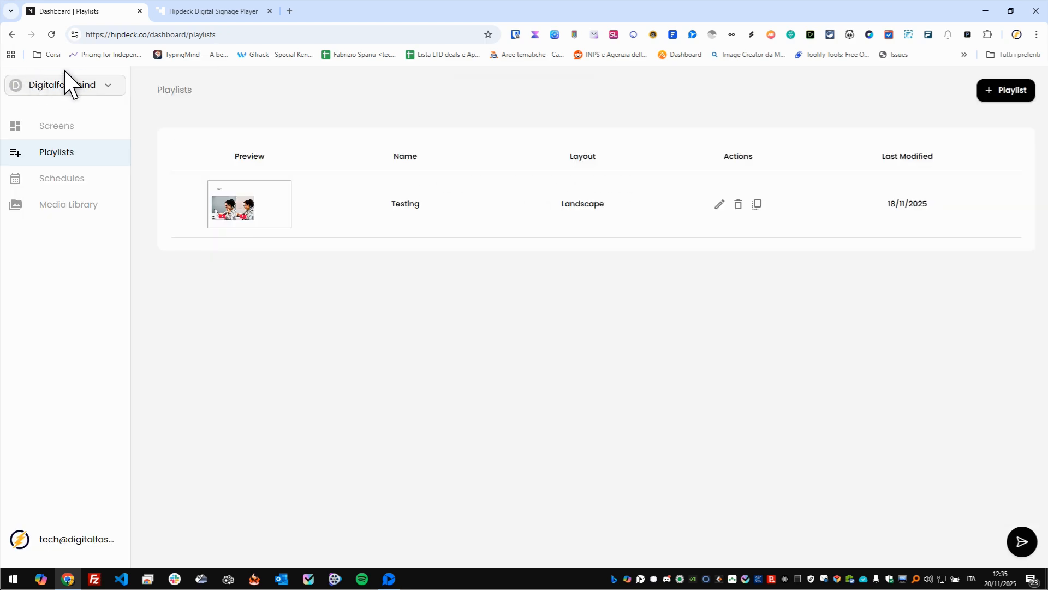